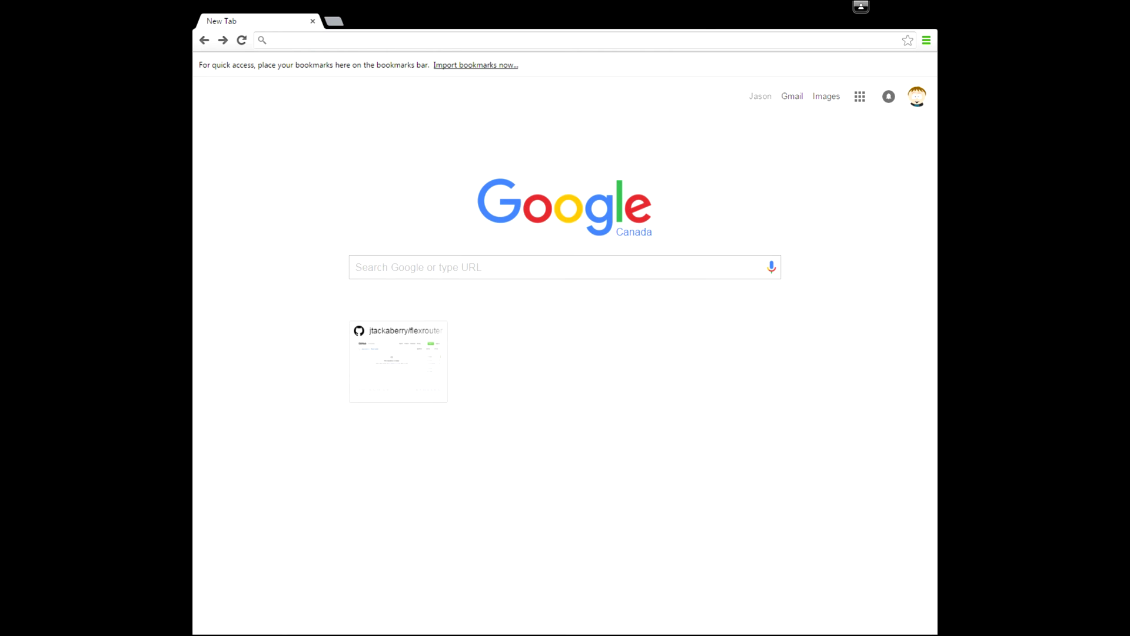
Go to urandom.ca/flexrouter in Chrome's address bar
click(665, 38)
text(urandom.ca/flexrouter)
key(Return)
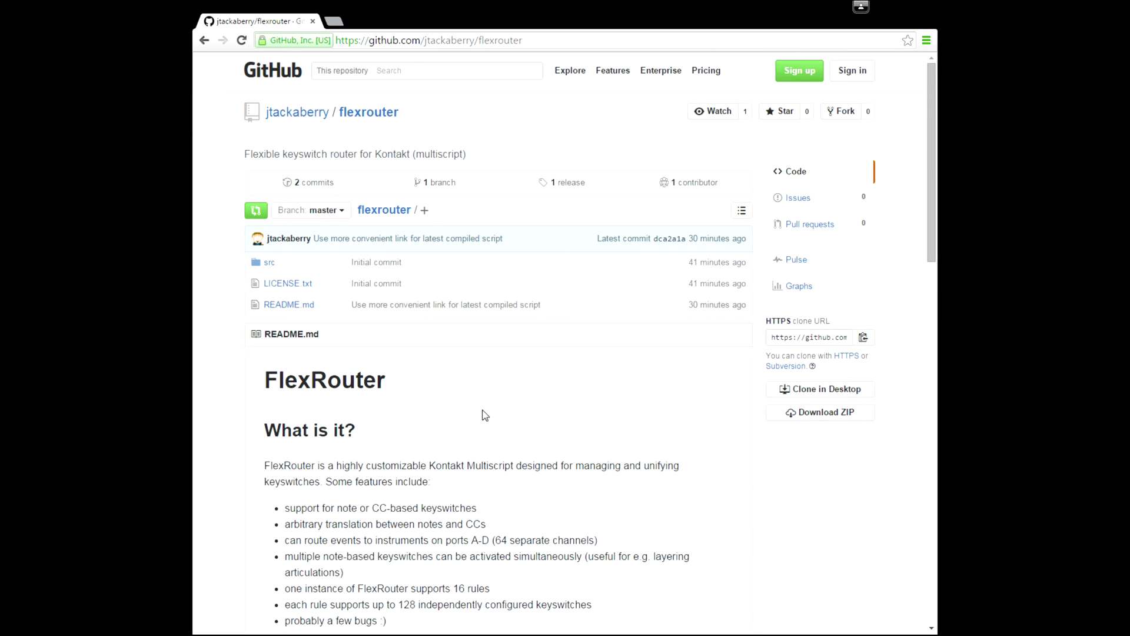
Scroll the README down to the 'How do I install it?' section
scroll(484, 415, down, 4)
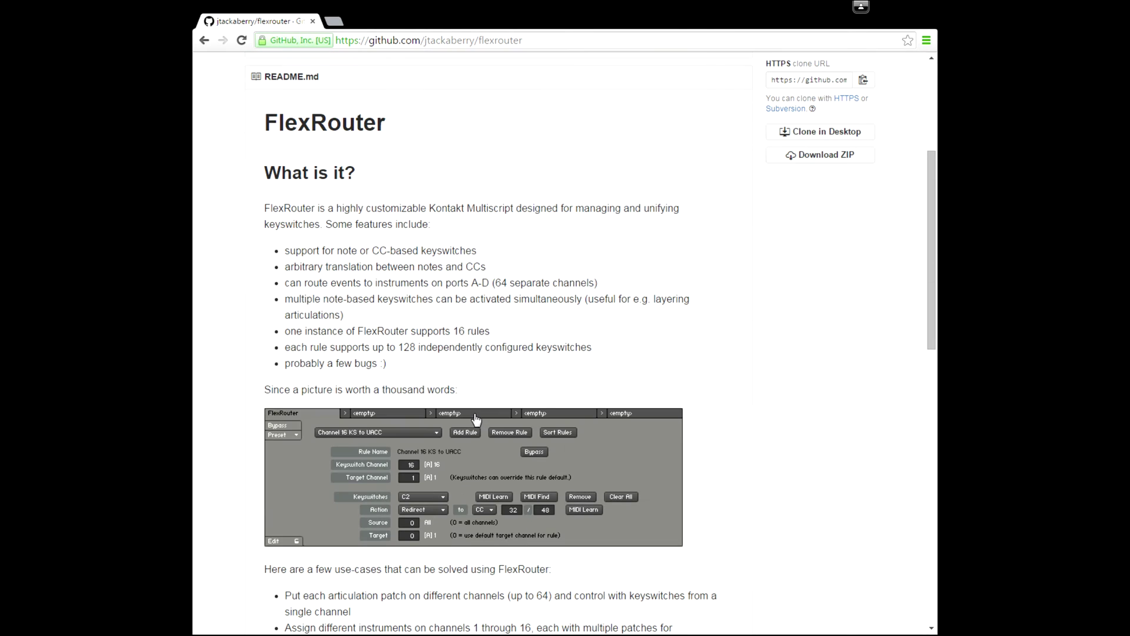
scroll(471, 416, down, 8)
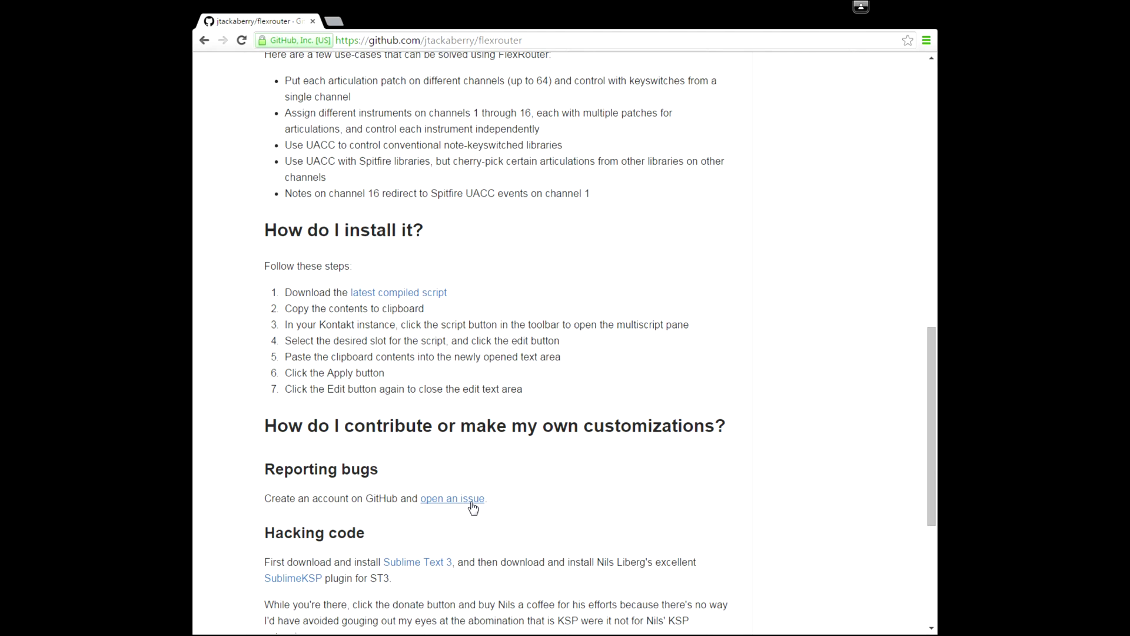
scroll(474, 508, down, 1)
scroll(474, 507, up, 2)
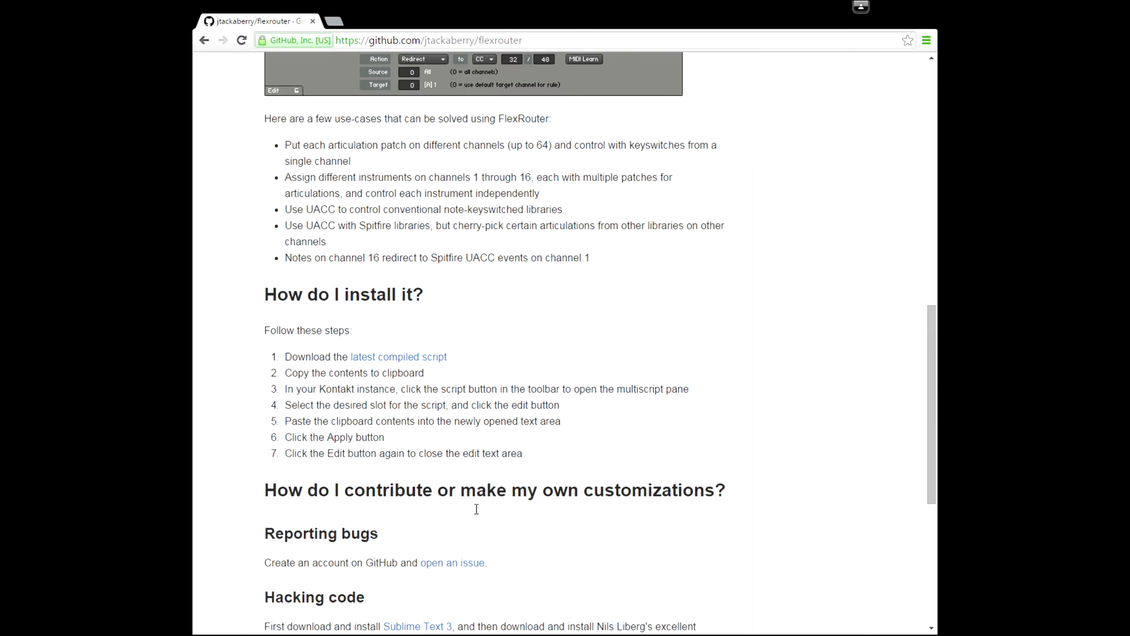
Open the 'latest compiled script' link and select all of the script text
click(408, 358)
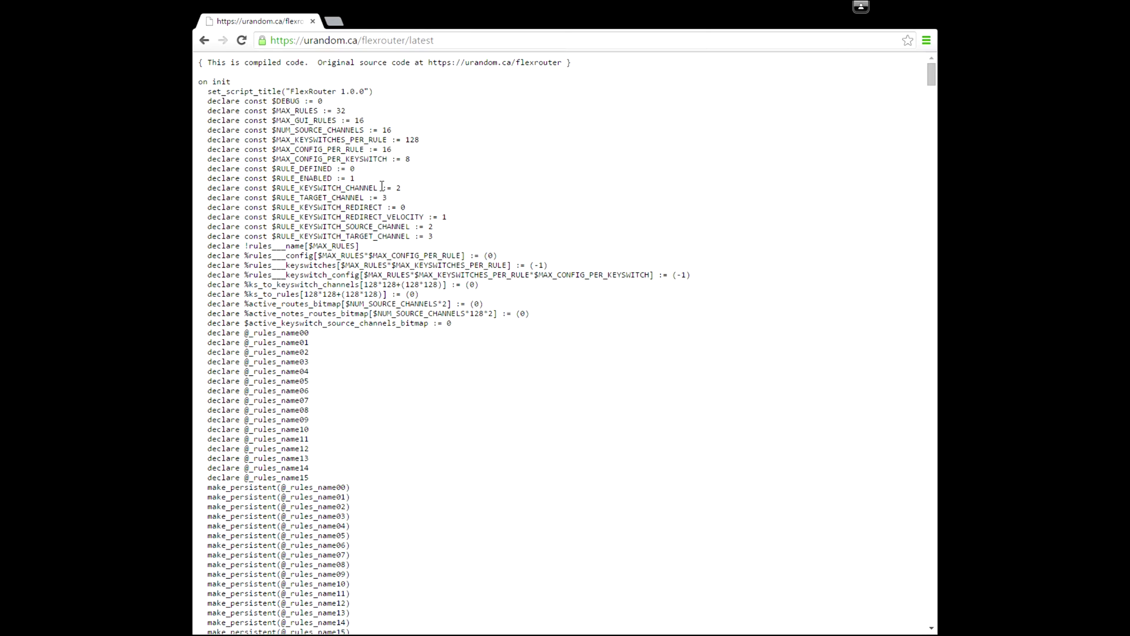
key(ctrl+a)
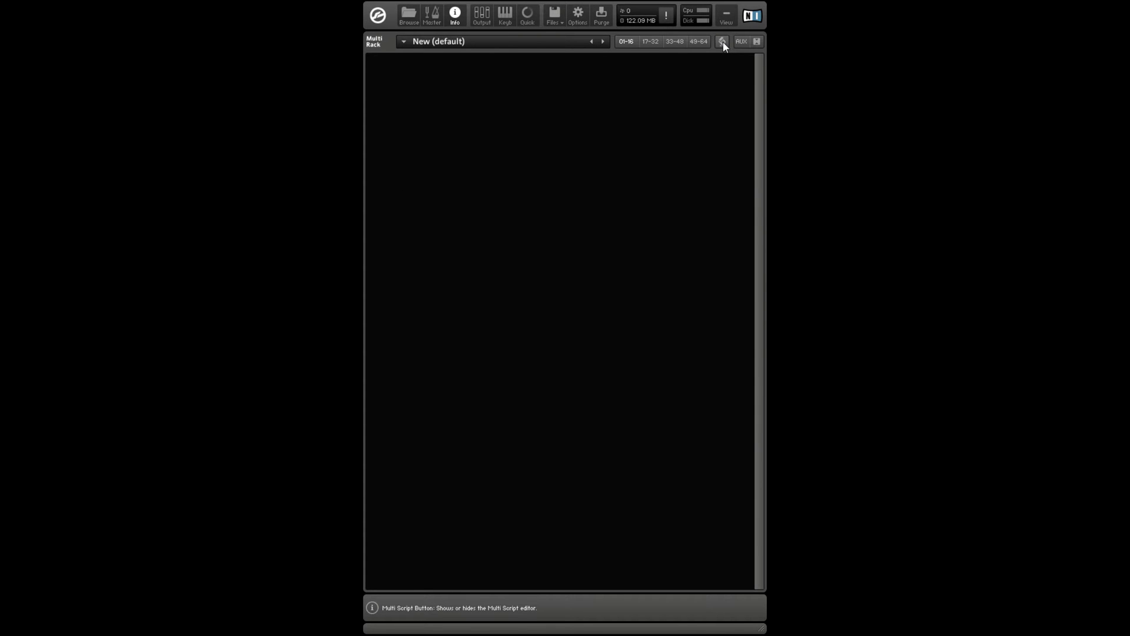
Paste the compiled FlexRouter script into the first multiscript slot and apply it
click(722, 41)
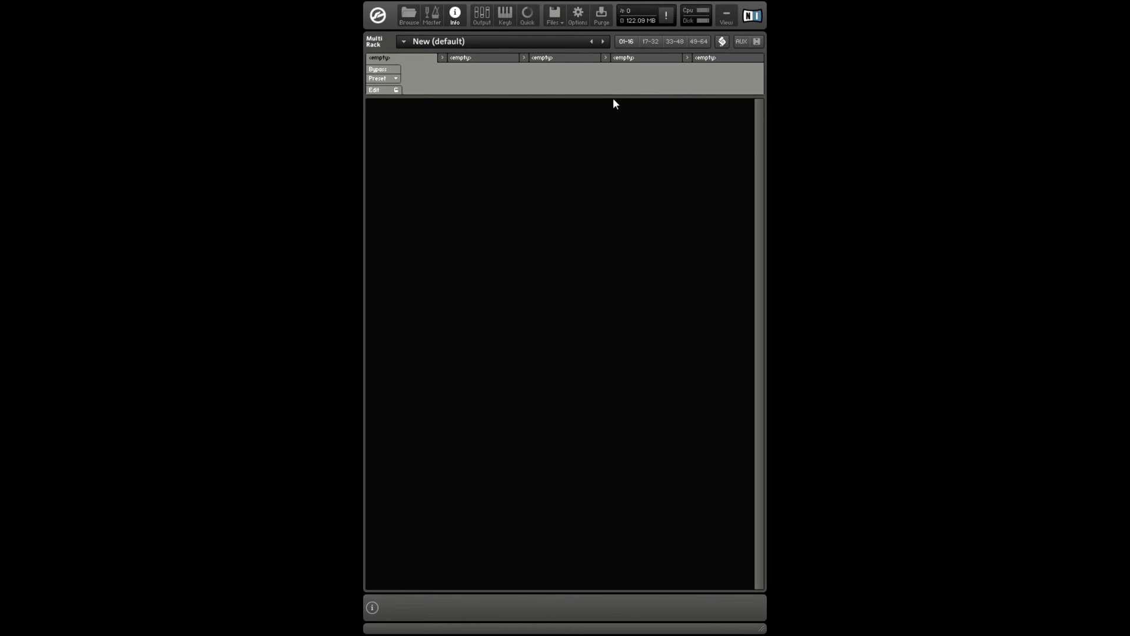
click(394, 90)
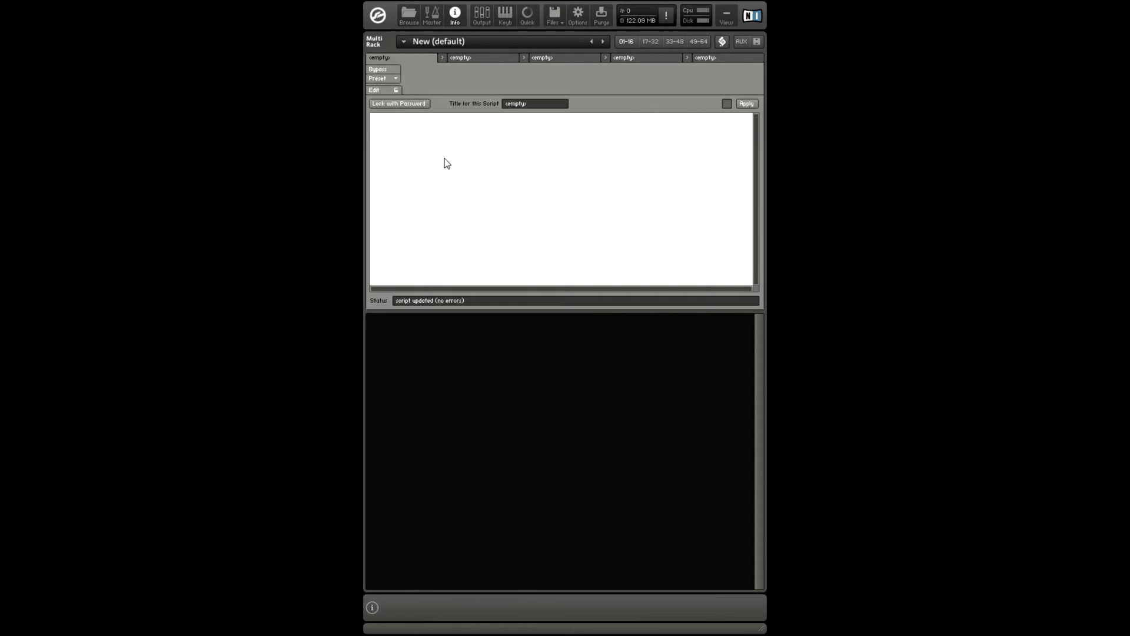
key(ctrl+v)
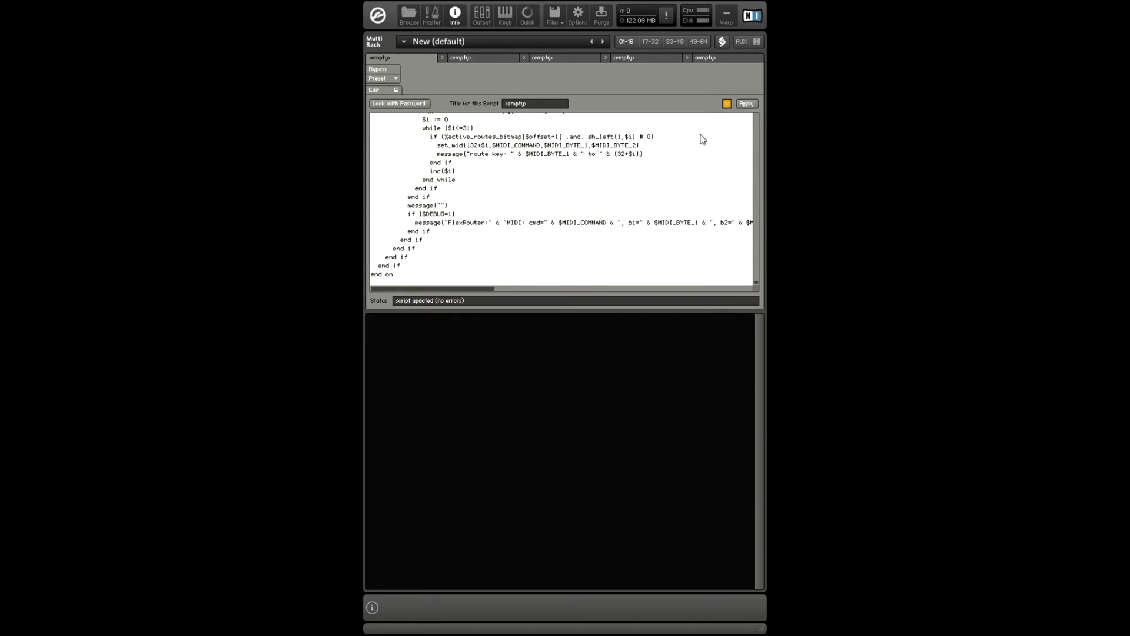
click(748, 104)
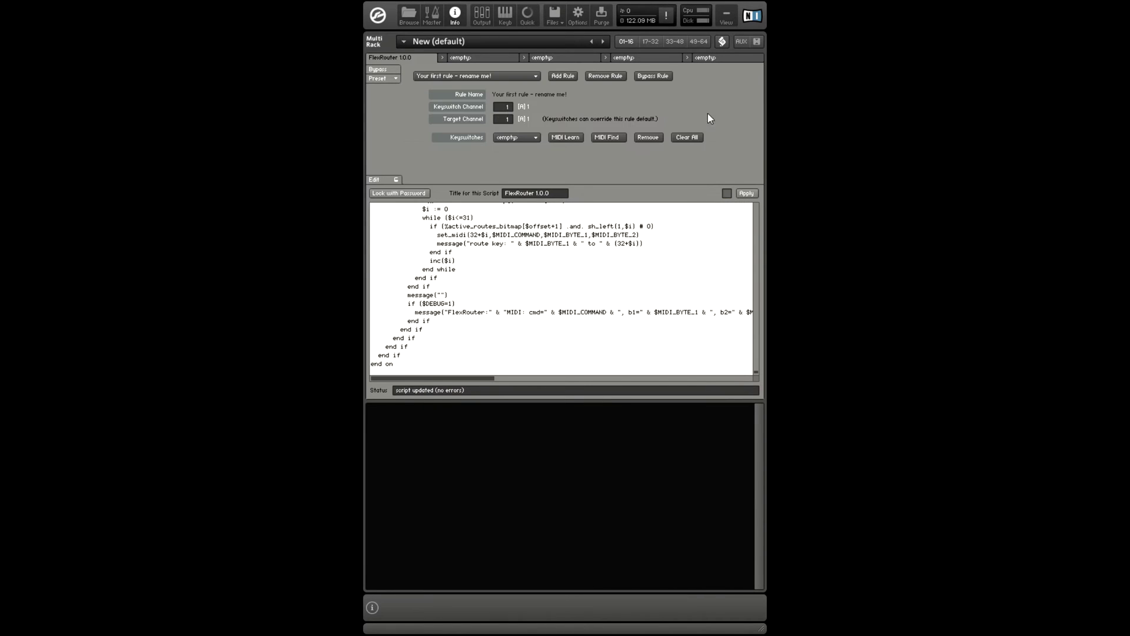
click(384, 176)
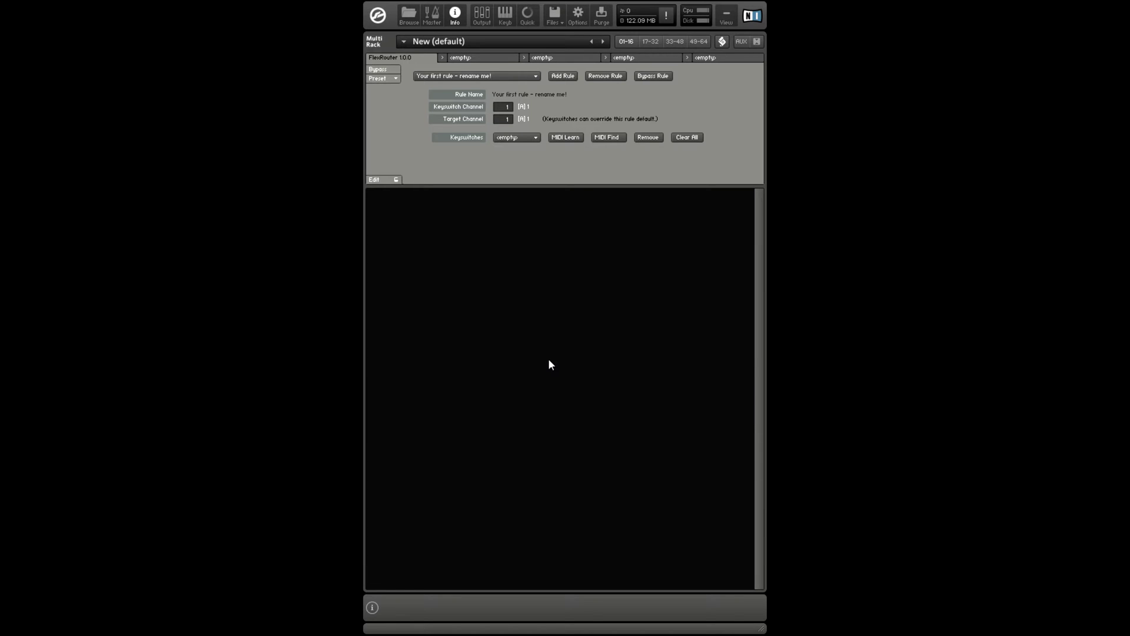
Show the Quick-Load browser with F6, listing the Solo Clarinet instruments
key(F6)
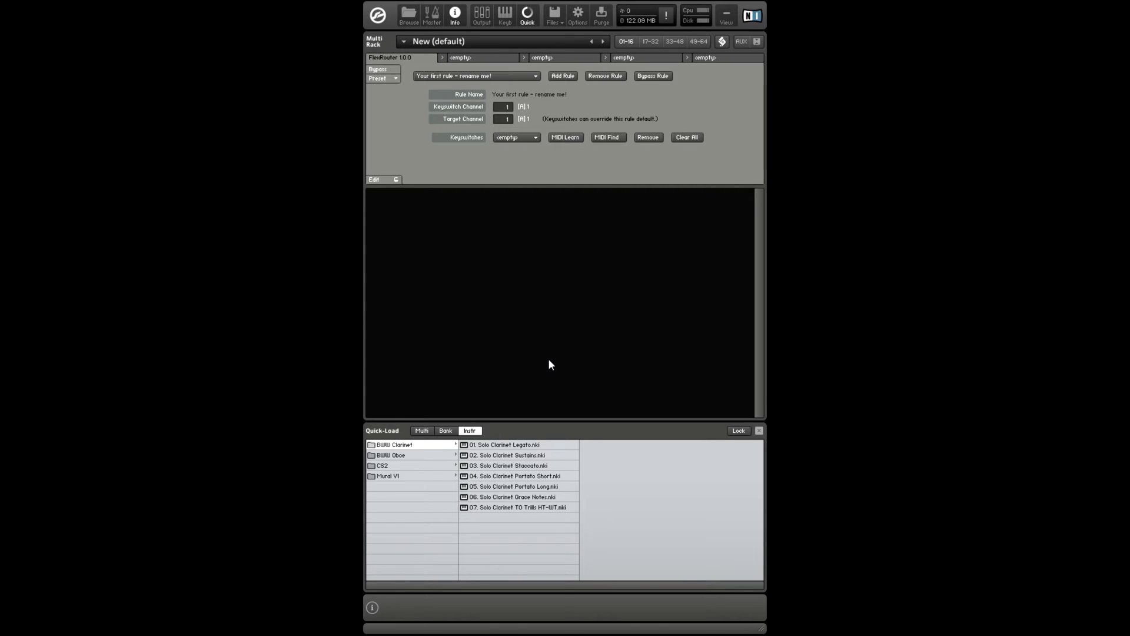
Rename the first FlexRouter rule to 'BWW clarinet'
click(520, 99)
text(BWW clarinet)
key(Return)
Load Solo Clarinet Legato, Staccato and TO Trills into the rack on channels 1–3
click(514, 446)
double_click(513, 446)
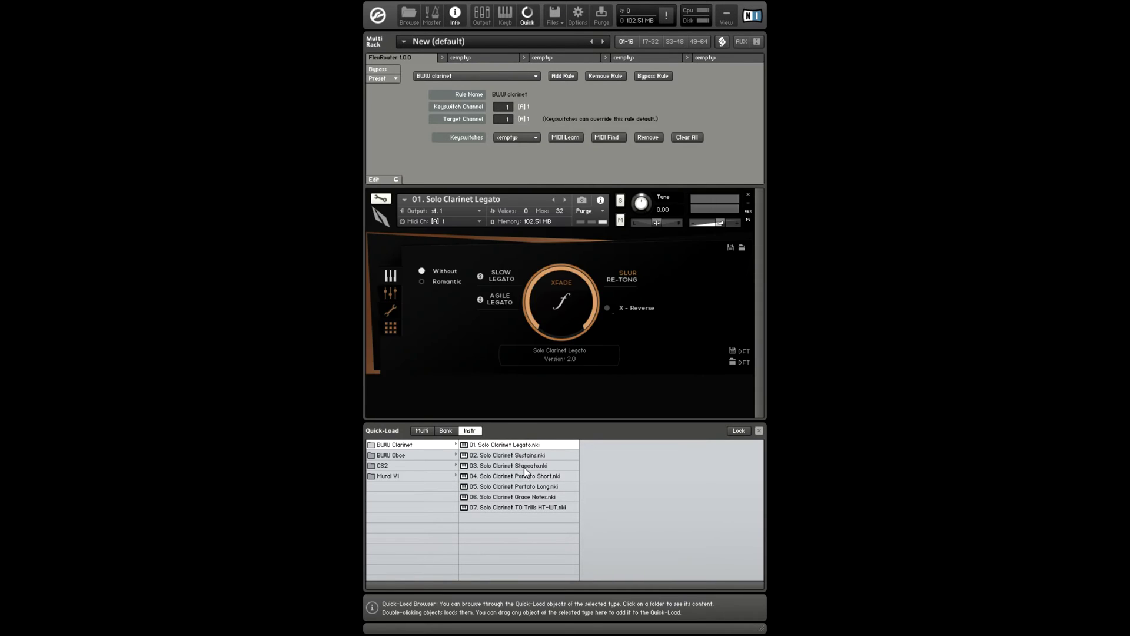
double_click(523, 465)
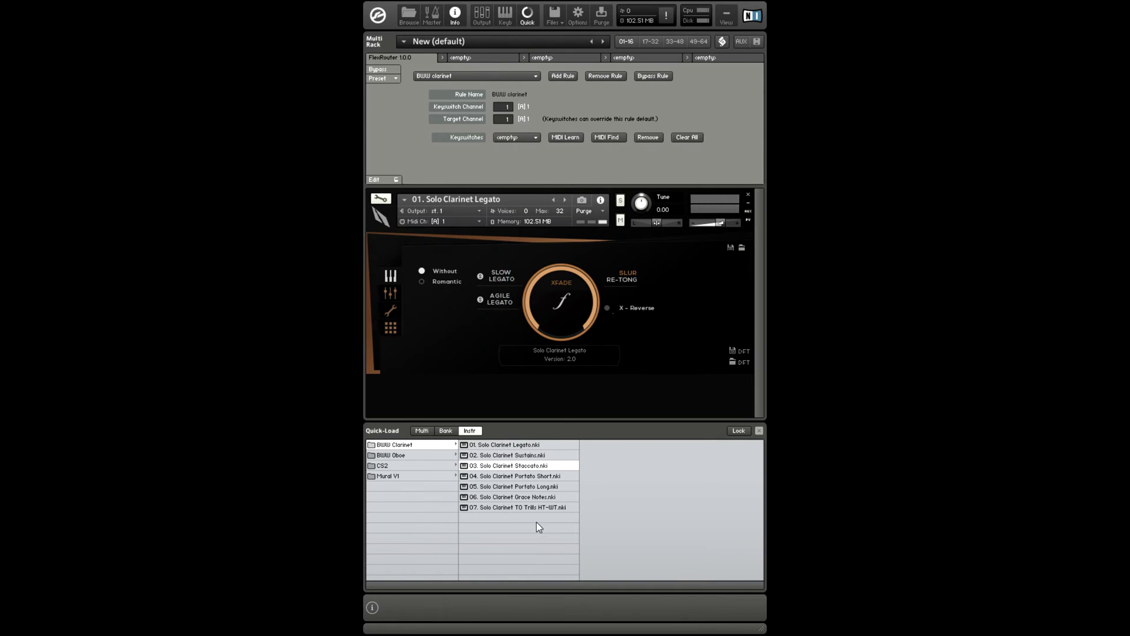
double_click(520, 508)
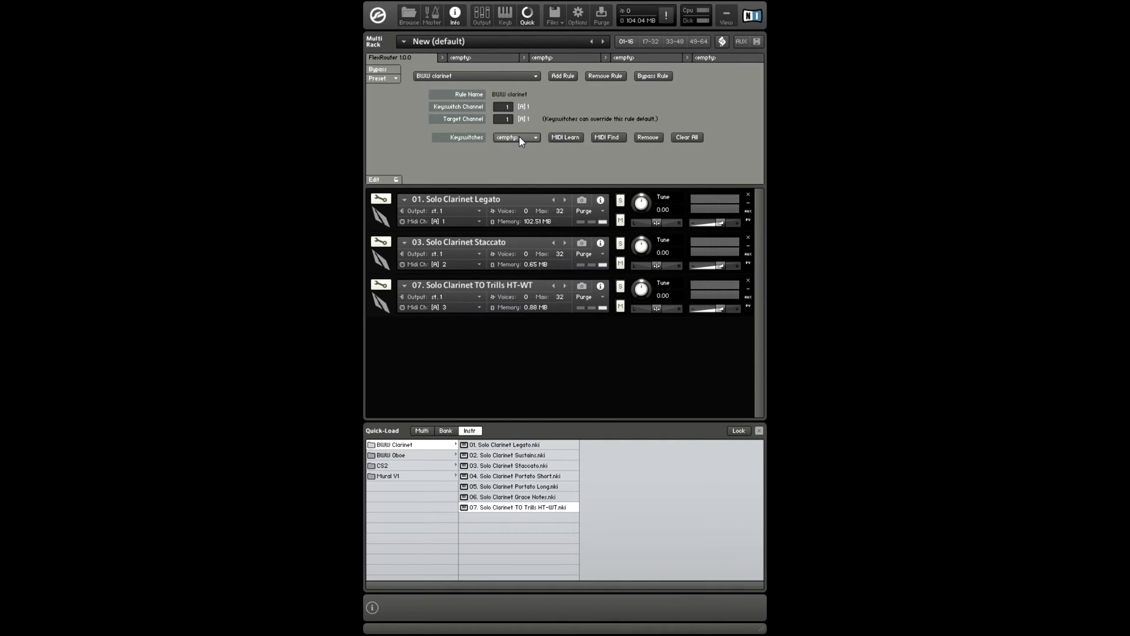
Add keyswitch E0 to the BWW clarinet rule with target channel 3
click(565, 137)
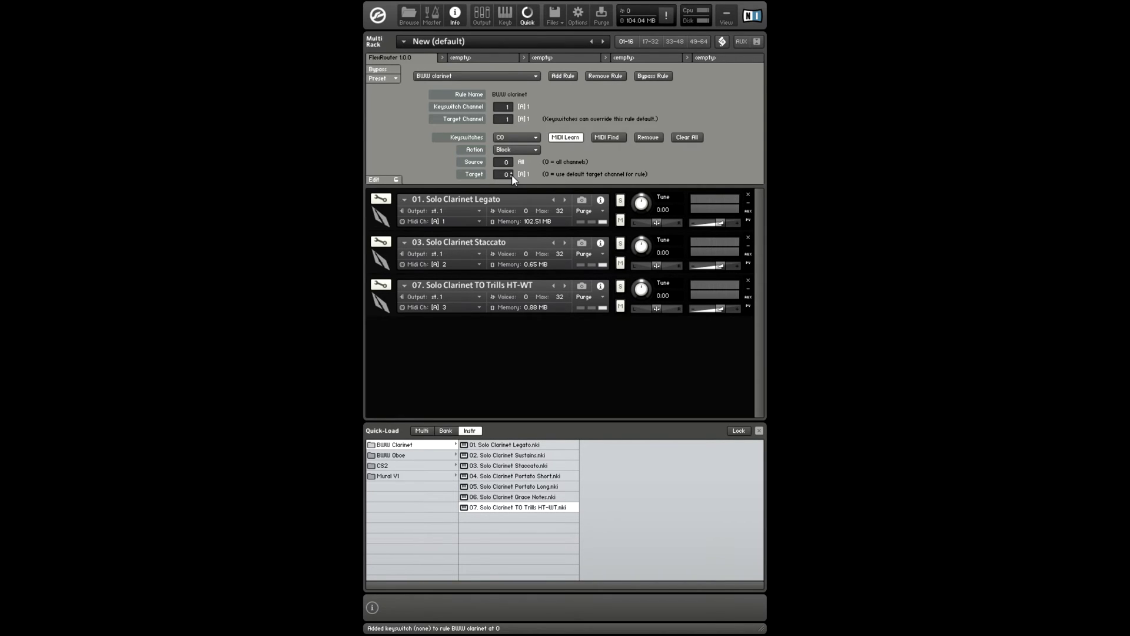
click(511, 172)
drag(511, 174, 513, 193)
click(509, 172)
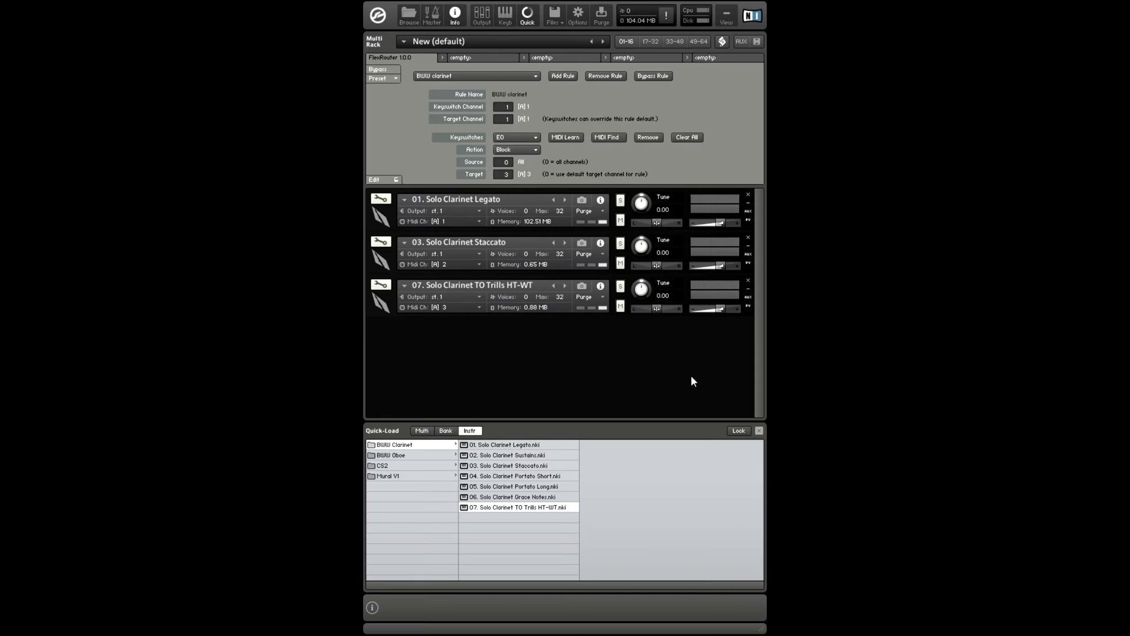
Load Solo Oboe Legato and Staccato from the BWW Oboe instruments
click(395, 456)
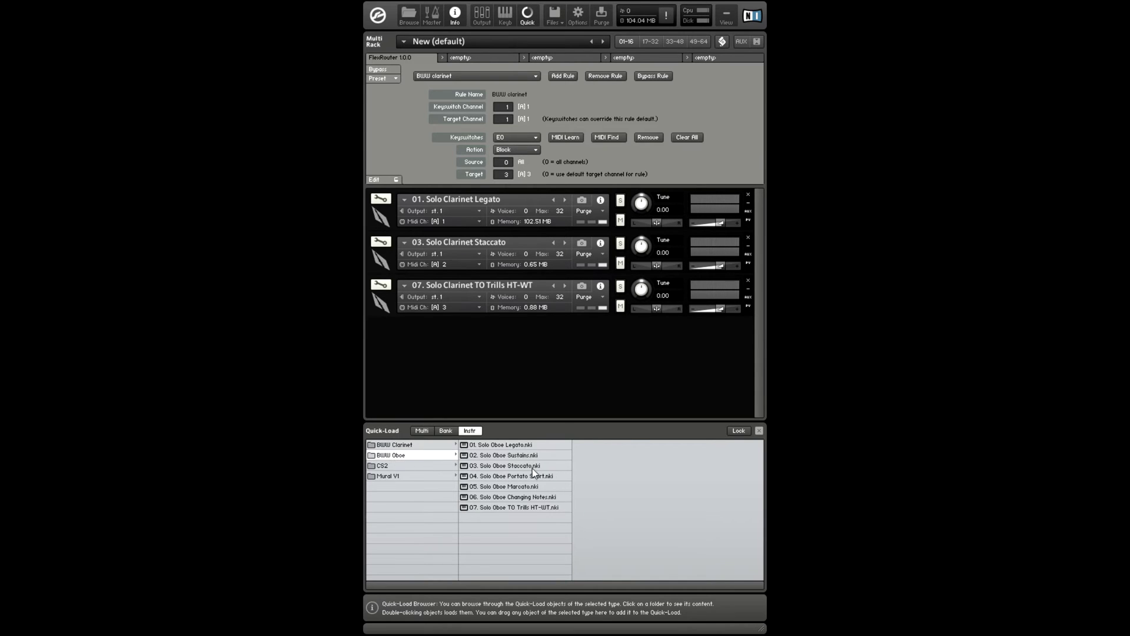
double_click(510, 444)
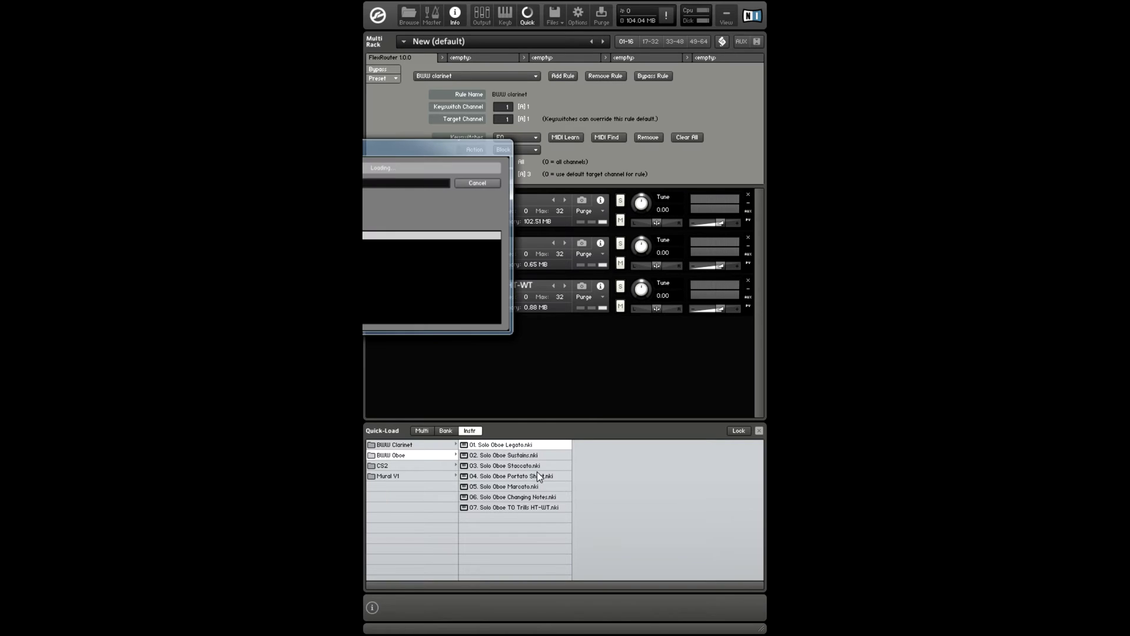
double_click(522, 466)
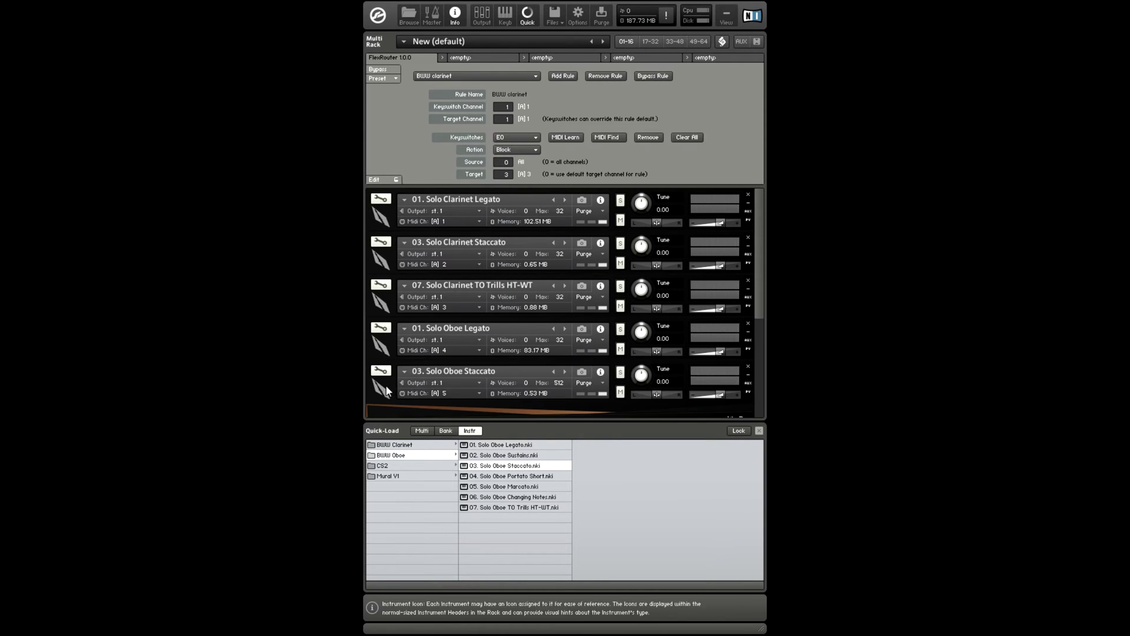
Assign Solo Oboe Legato to Port B channel 1 and Staccato to Port B channel 2
click(444, 349)
mouse_move(456, 382)
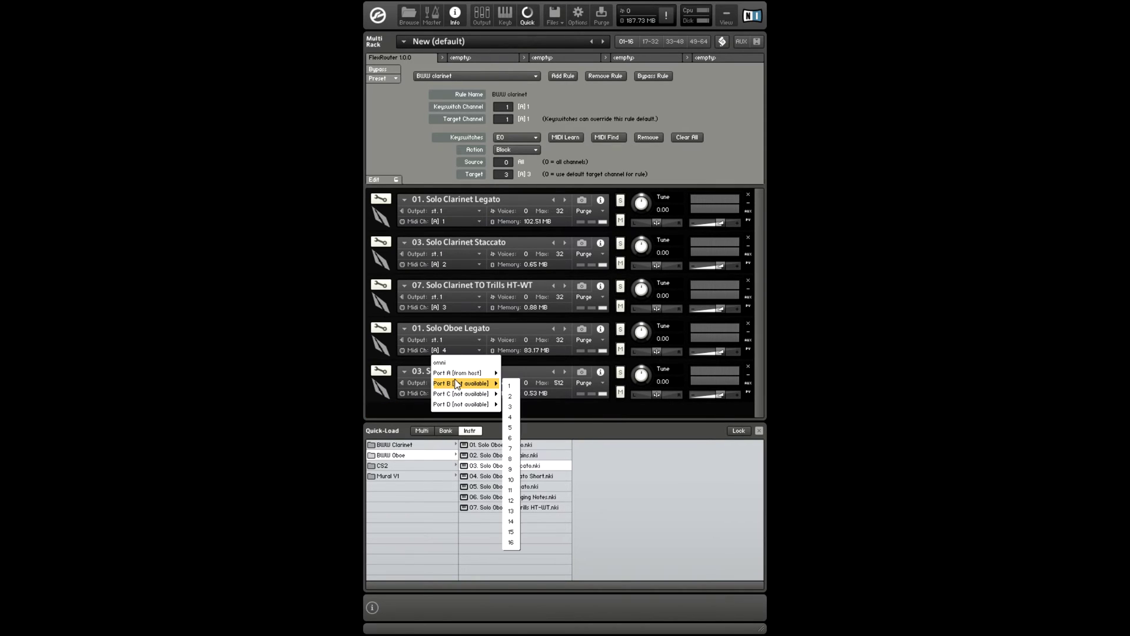
click(507, 386)
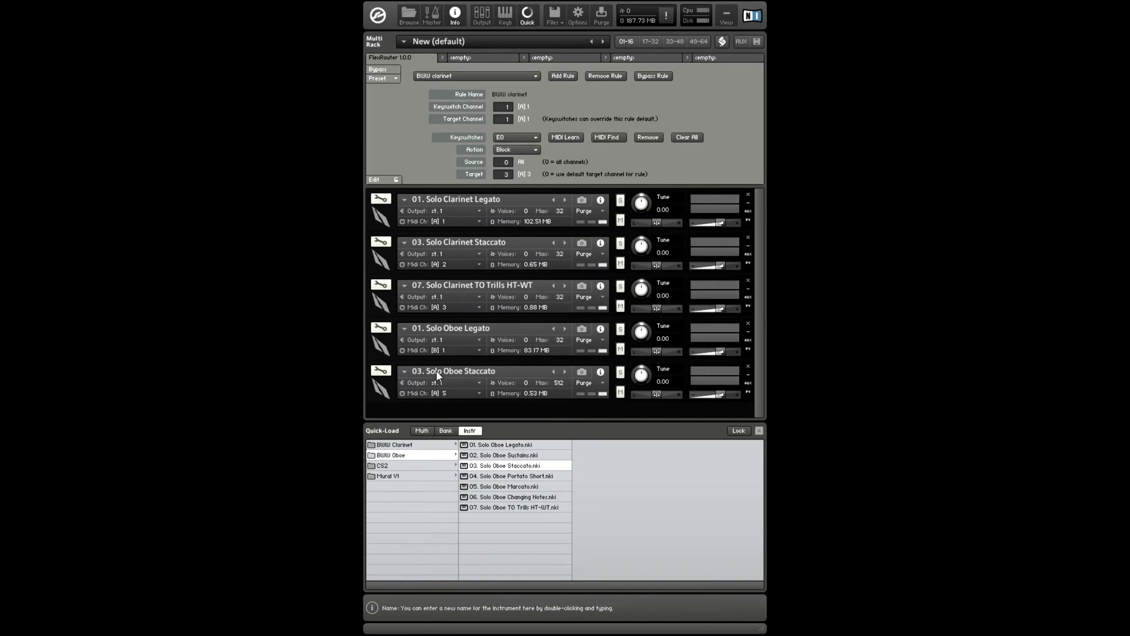
click(439, 390)
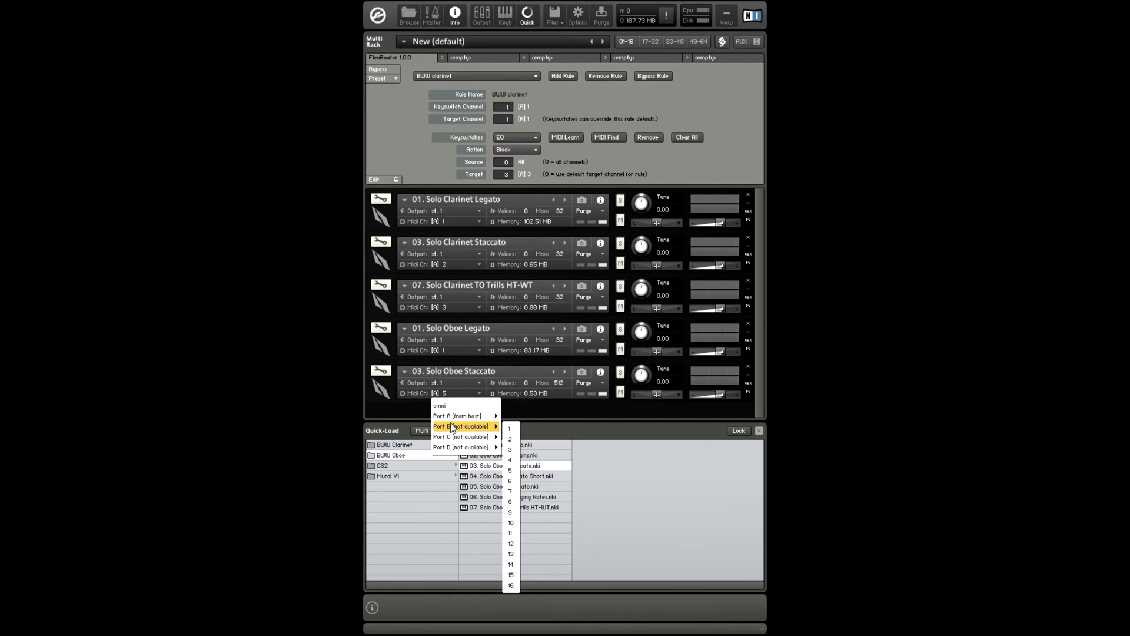
click(509, 439)
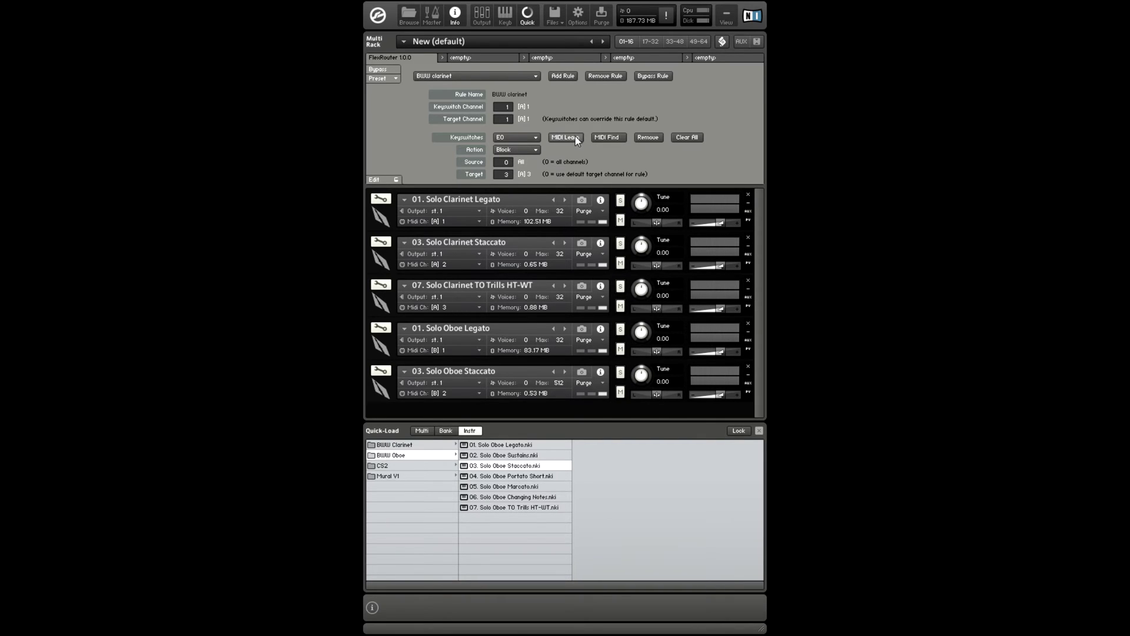
Set source channel 1 for the clarinet rule's C0 and E0 keyswitches, keeping target 3
click(533, 139)
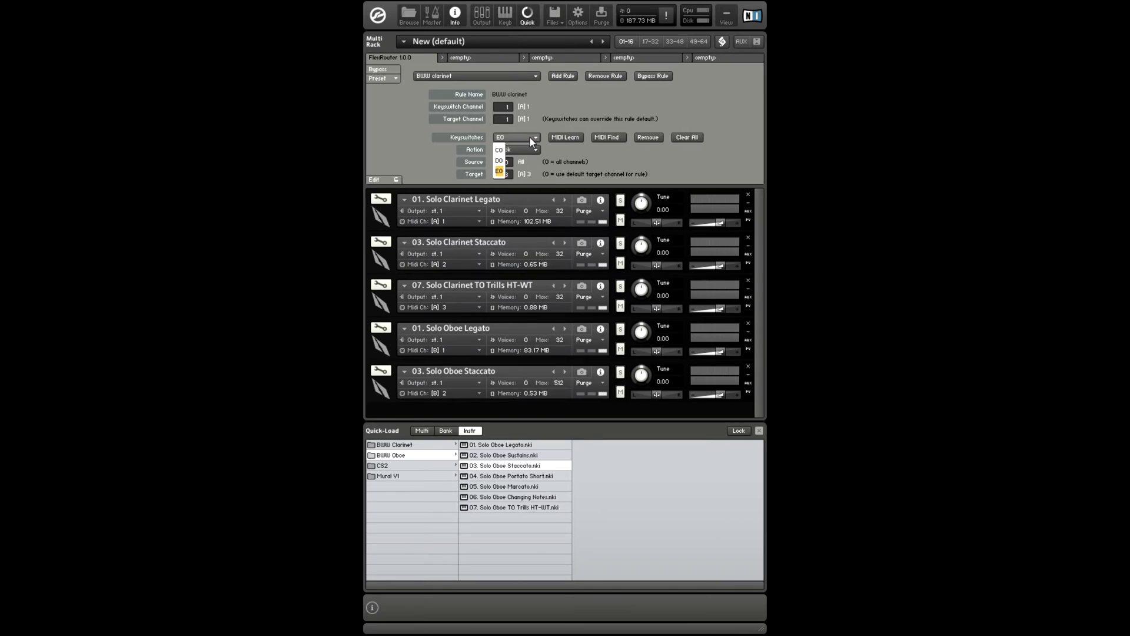
click(501, 150)
drag(512, 160, 511, 155)
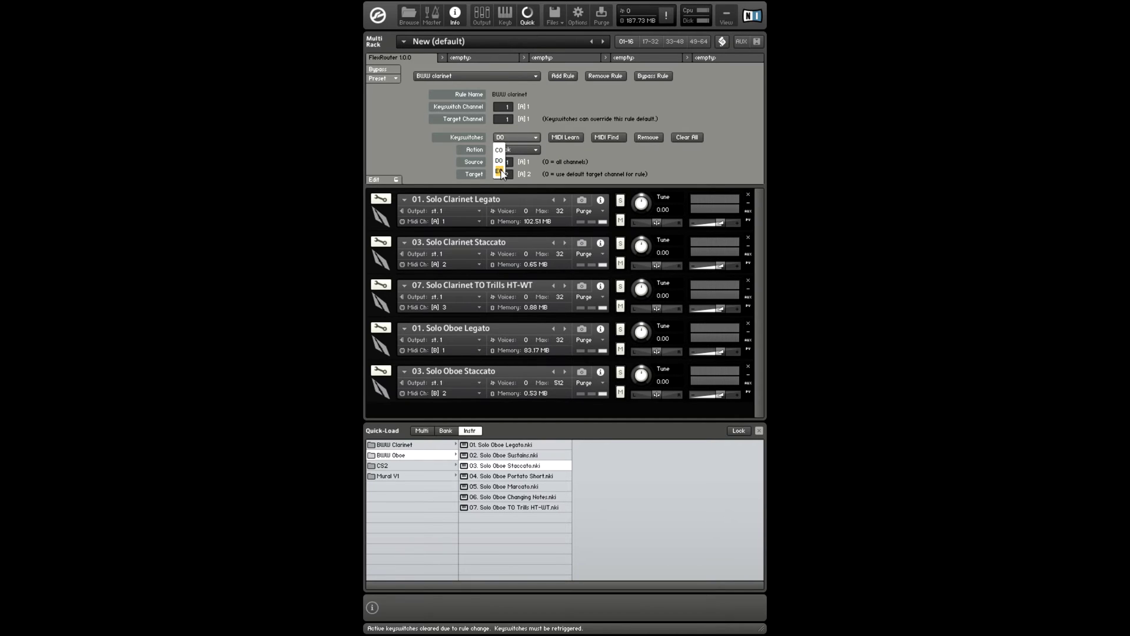
drag(511, 163, 512, 159)
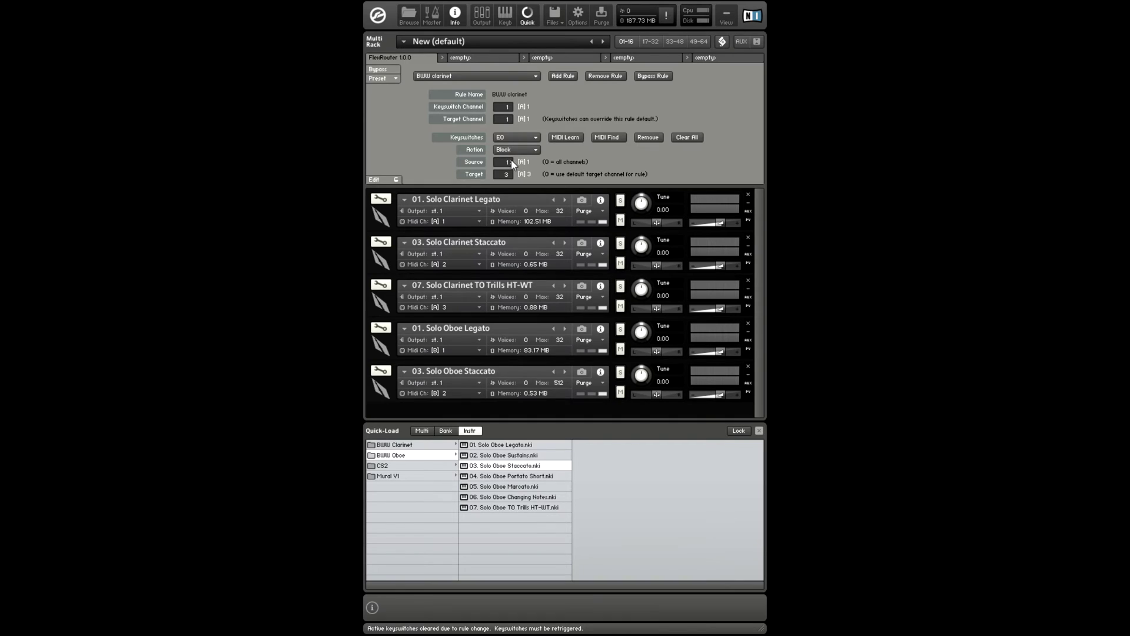
Add a second rule named 'BWW oboe' with keyswitch channel 2
click(563, 76)
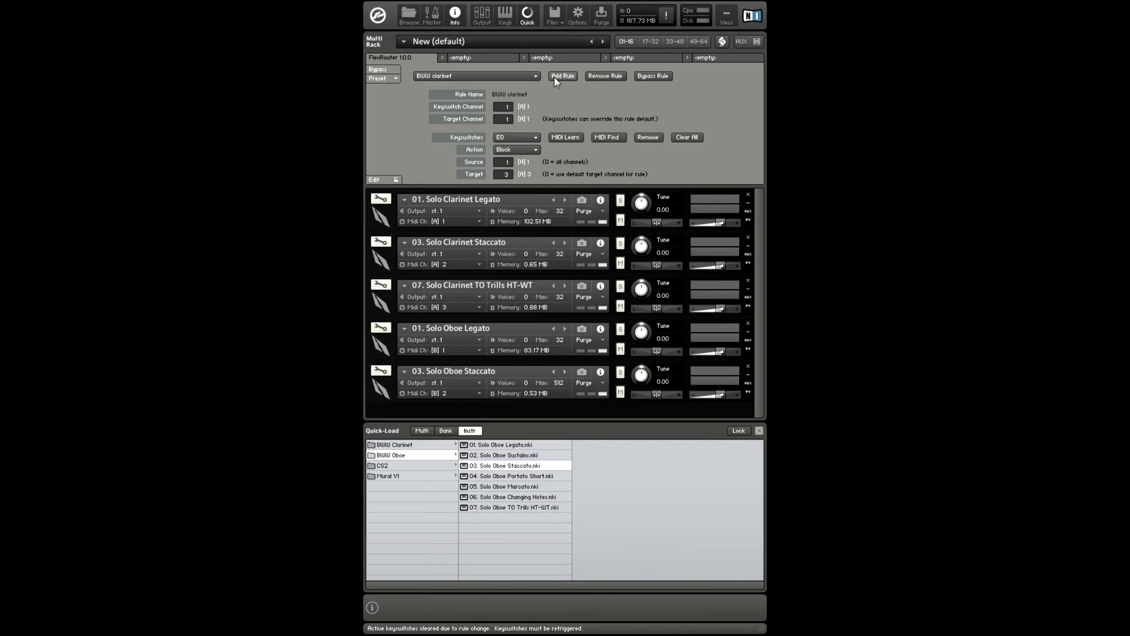
click(511, 95)
text(BWW oboe)
key(Return)
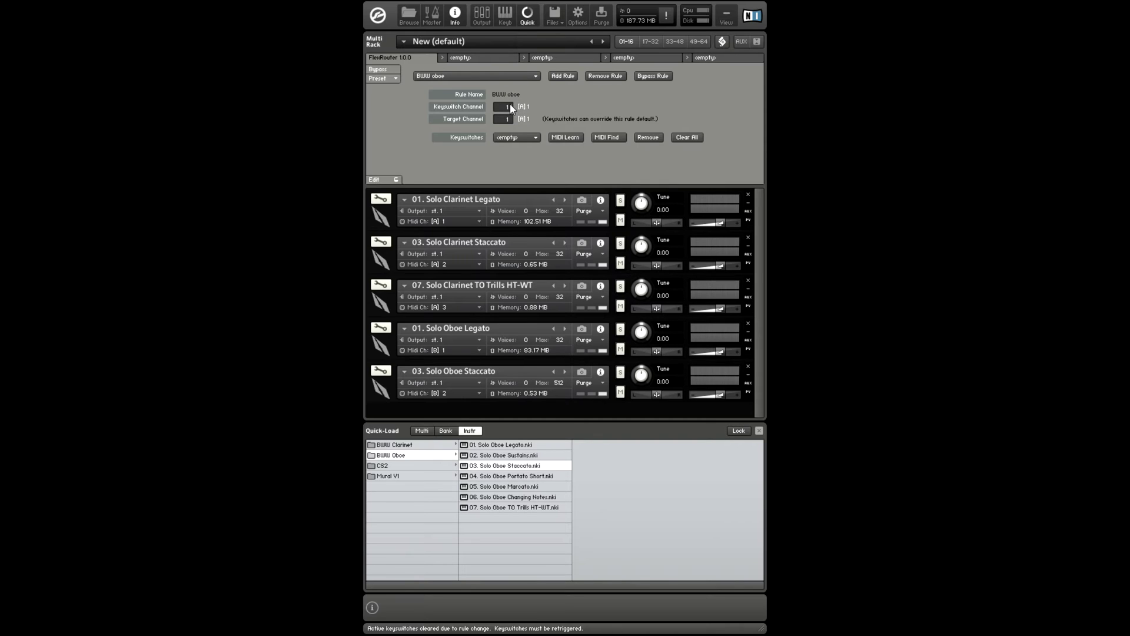
click(510, 105)
Give the BWW oboe rule keyswitch D0 with source channel 2 and target 18 ([B] 2)
click(573, 139)
drag(510, 166, 511, 160)
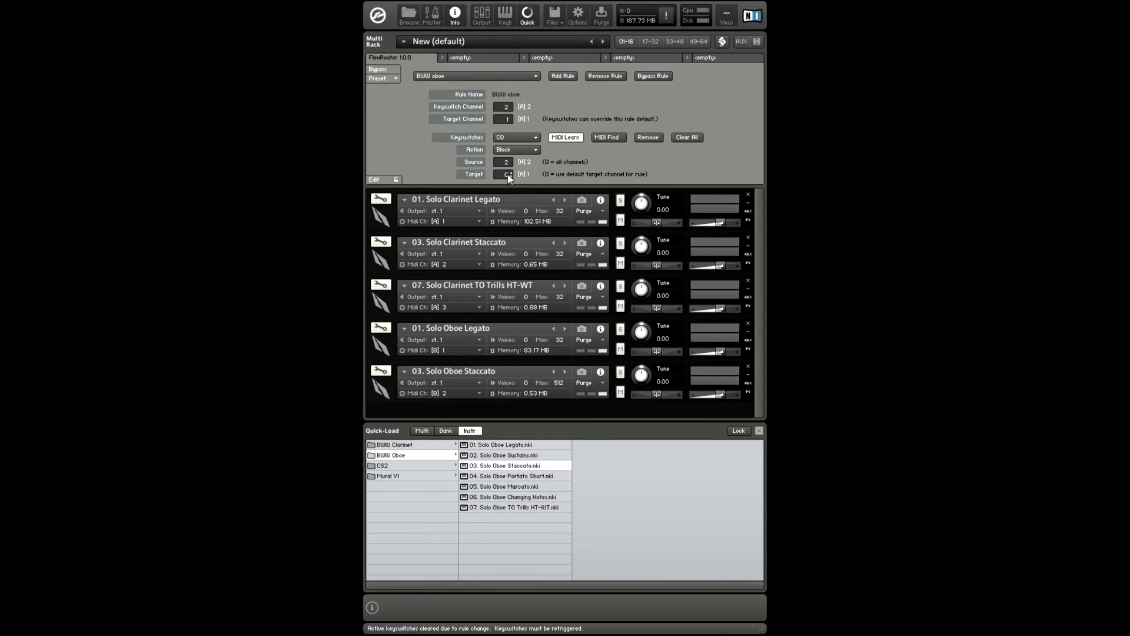
drag(510, 177, 503, 154)
drag(500, 129, 516, 142)
click(575, 138)
click(511, 174)
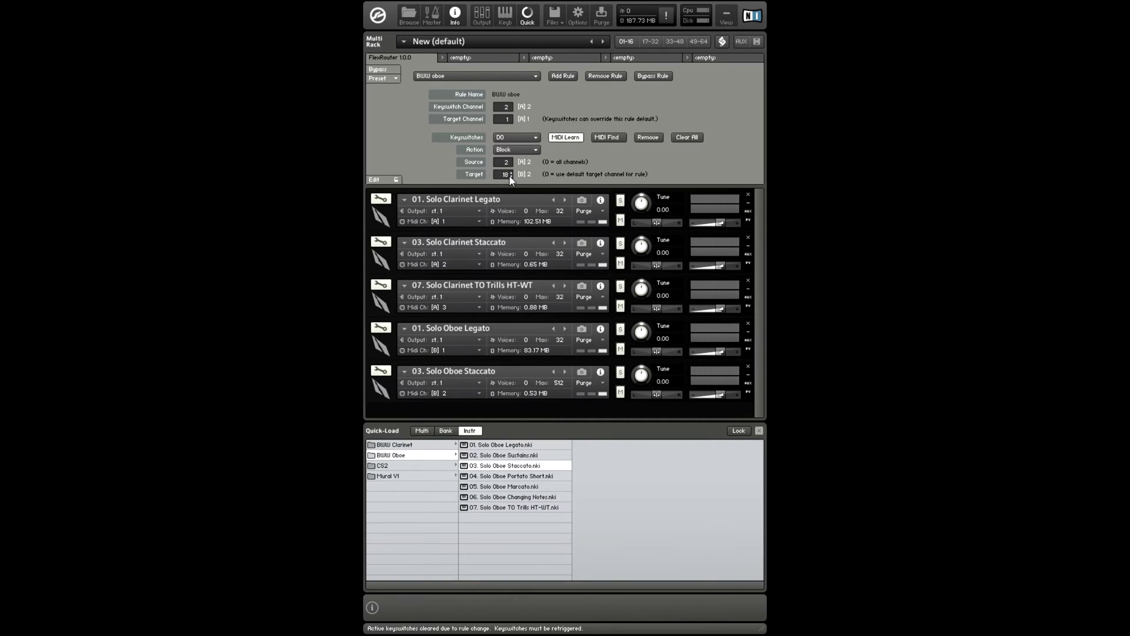
click(571, 142)
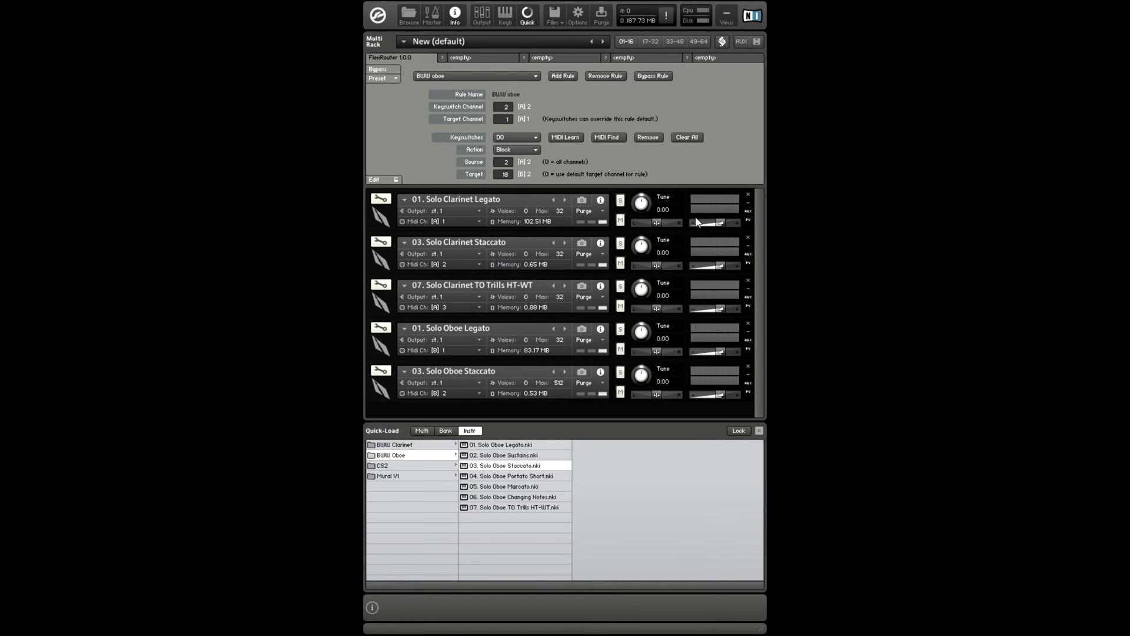
Remove the Solo Clarinet and oboe instruments from the rack
click(748, 194)
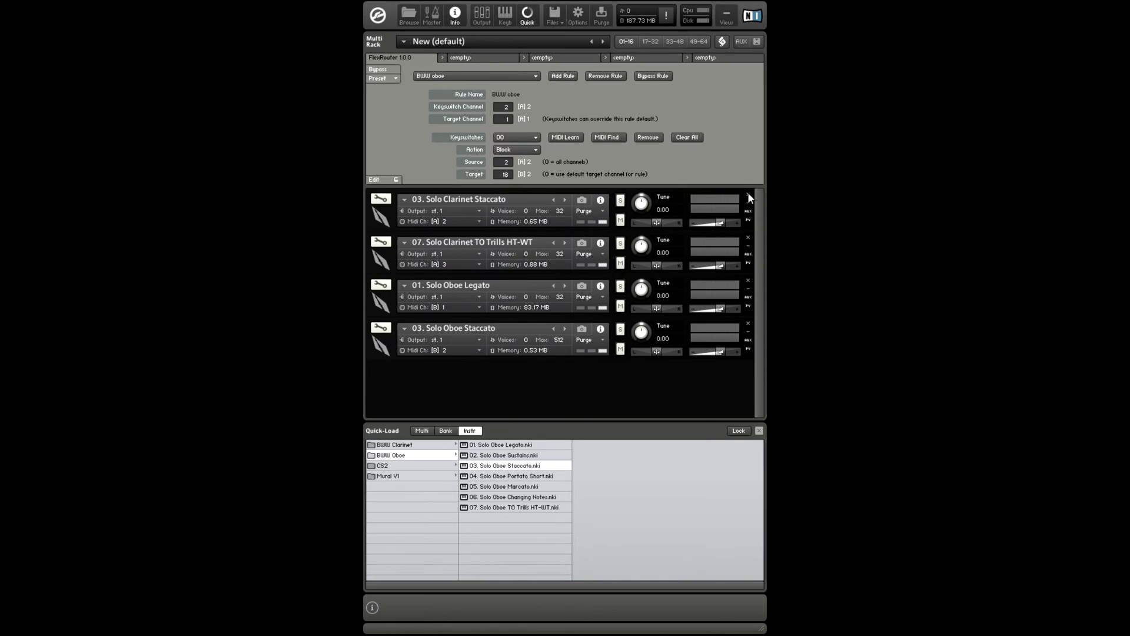
click(748, 194)
click(747, 194)
click(748, 194)
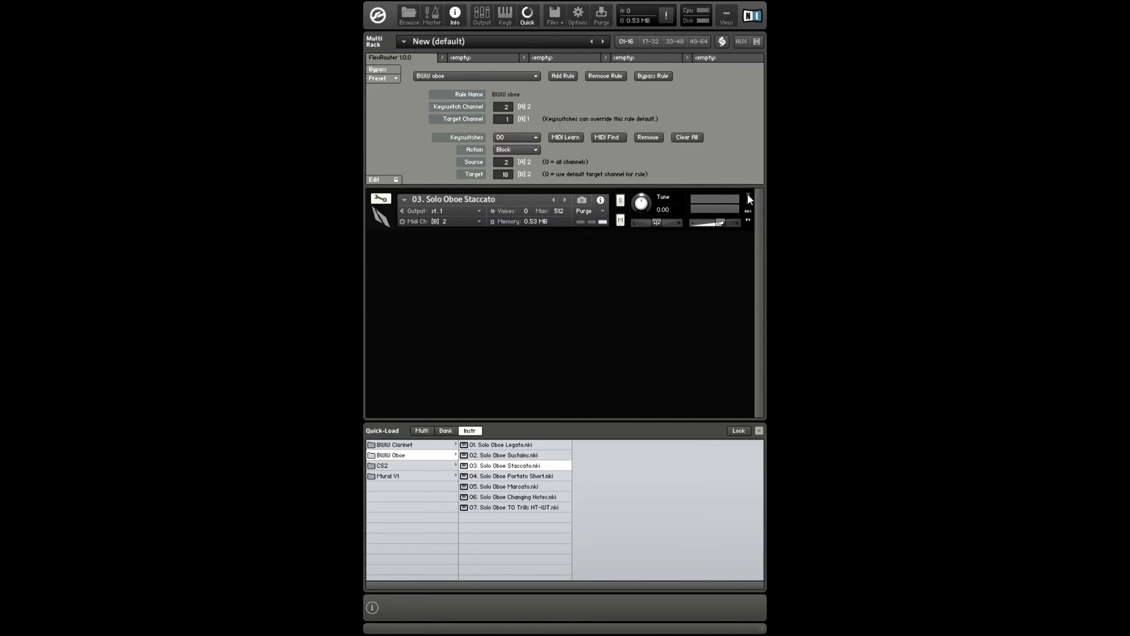
click(748, 194)
click(650, 75)
Select the BWW clarinet rule and bypass it
click(478, 77)
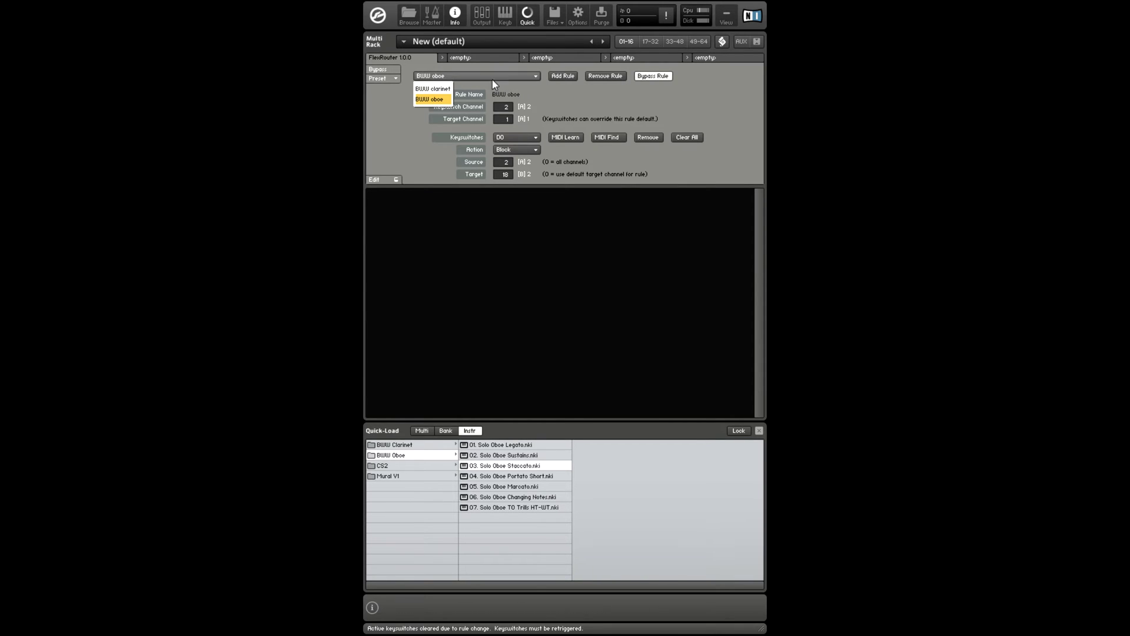
click(433, 97)
click(651, 76)
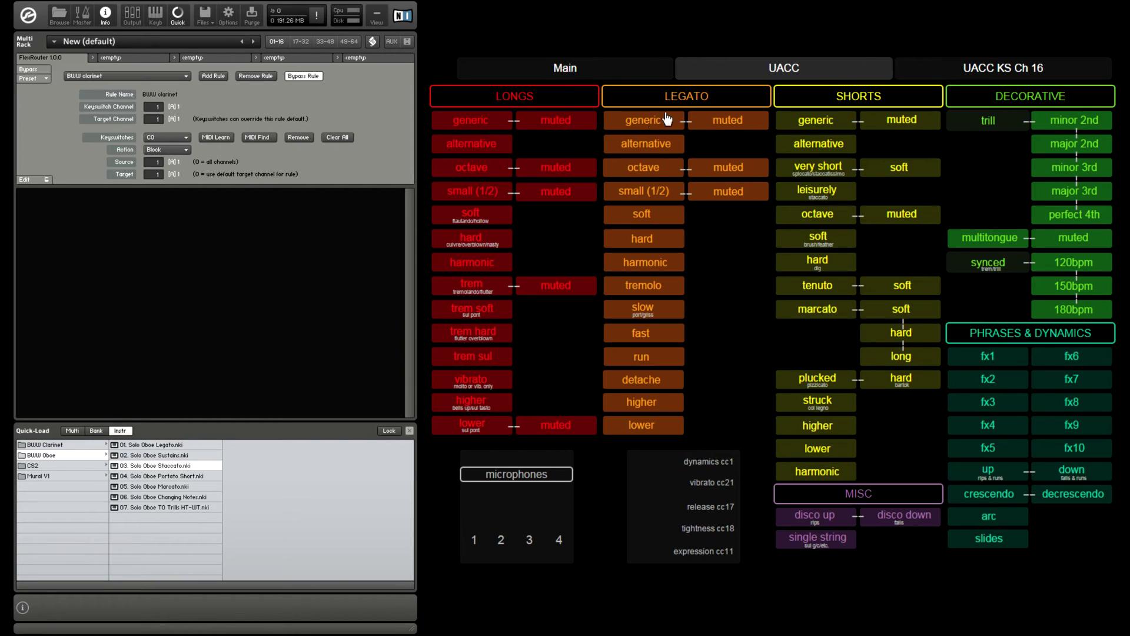
click(653, 122)
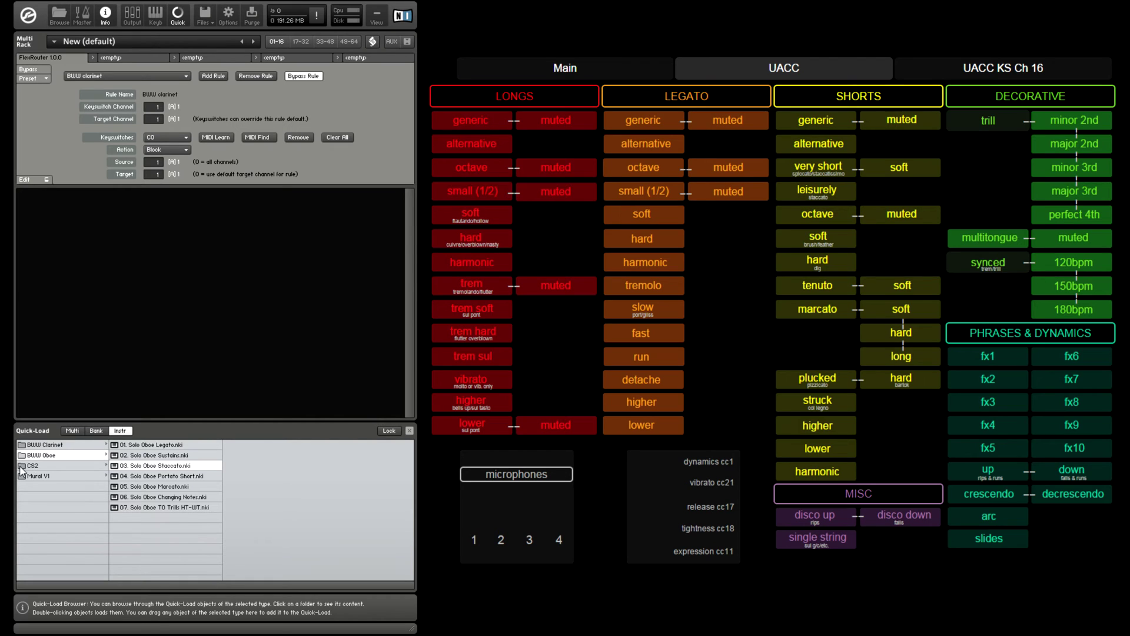
Load 1st Violins.nki from the CS2 folder, then close Quick-Load
click(70, 465)
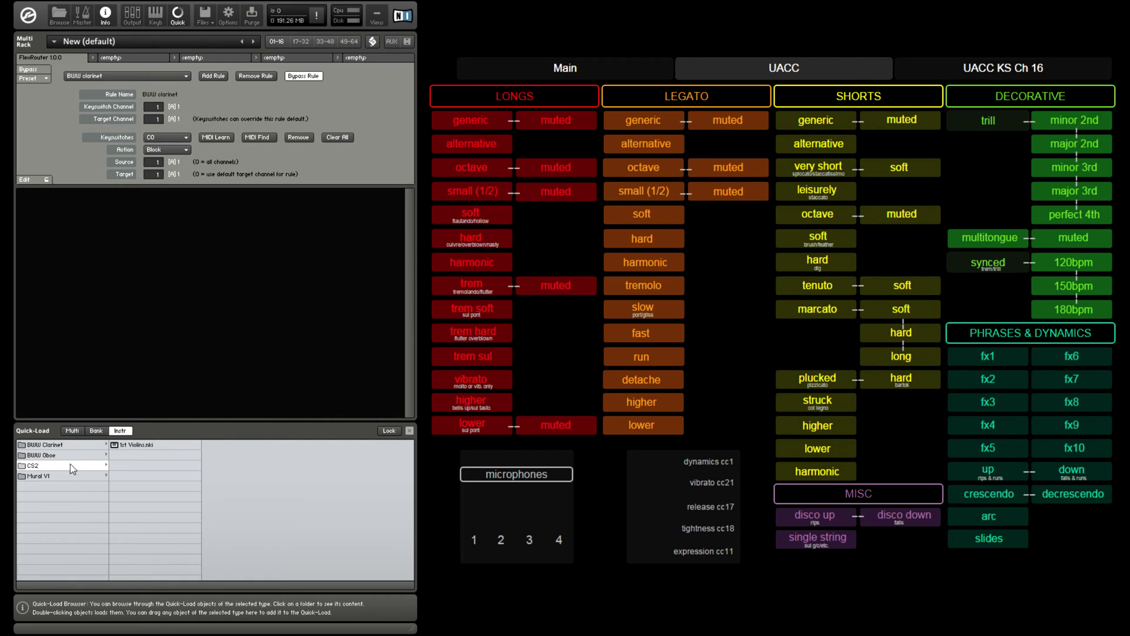
double_click(136, 446)
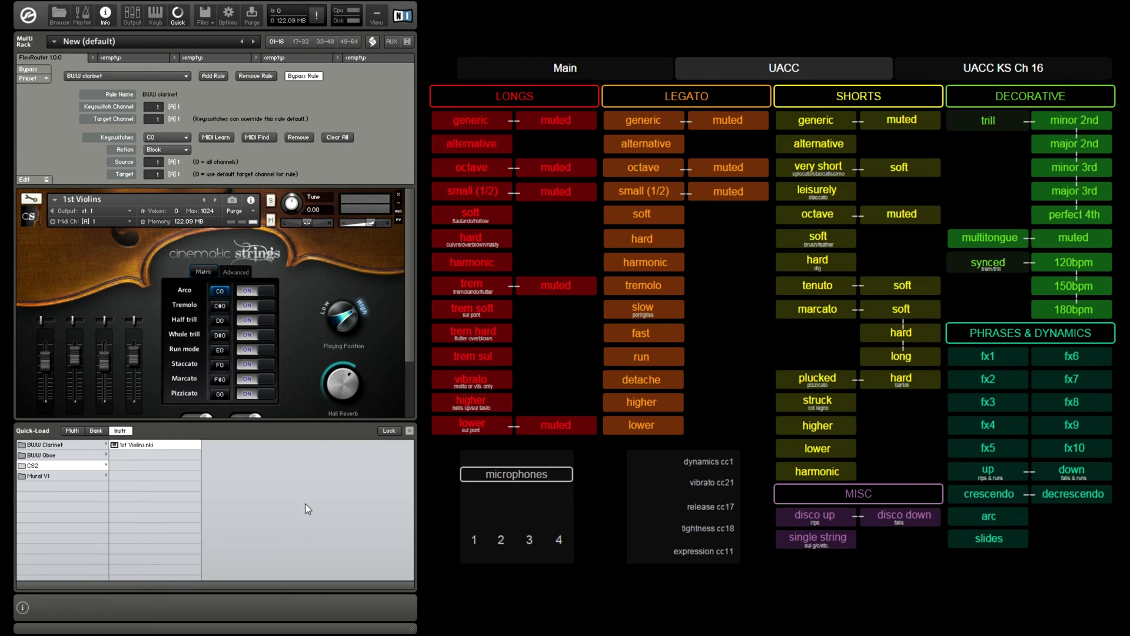
key(F6)
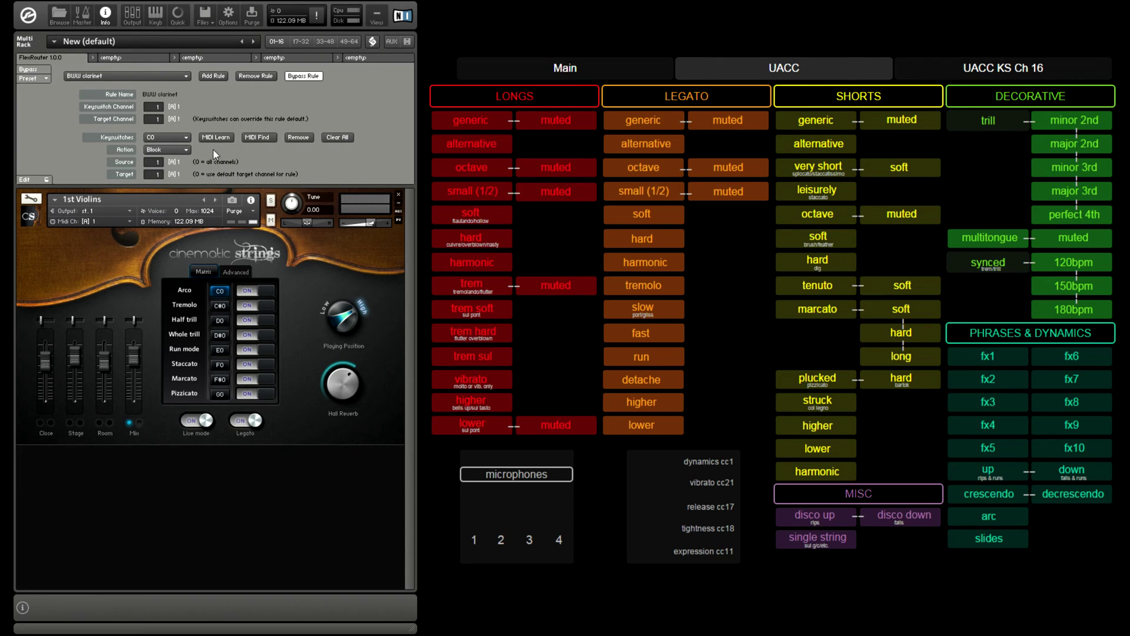
Add a new FlexRouter rule named CS2
click(206, 76)
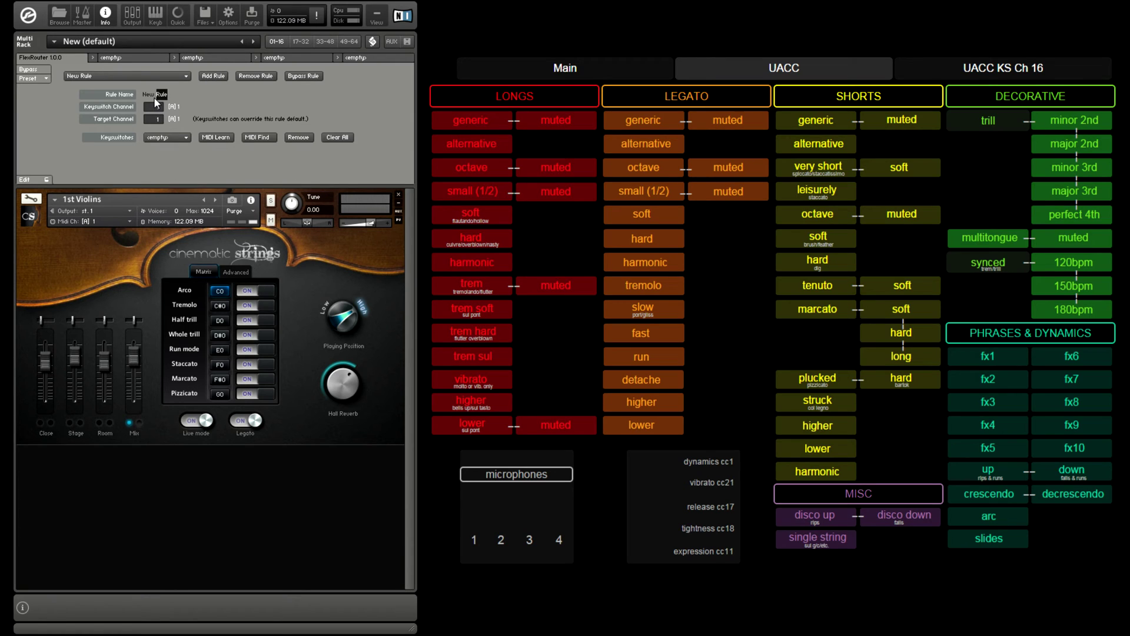
click(153, 98)
text(CS2)
key(Return)
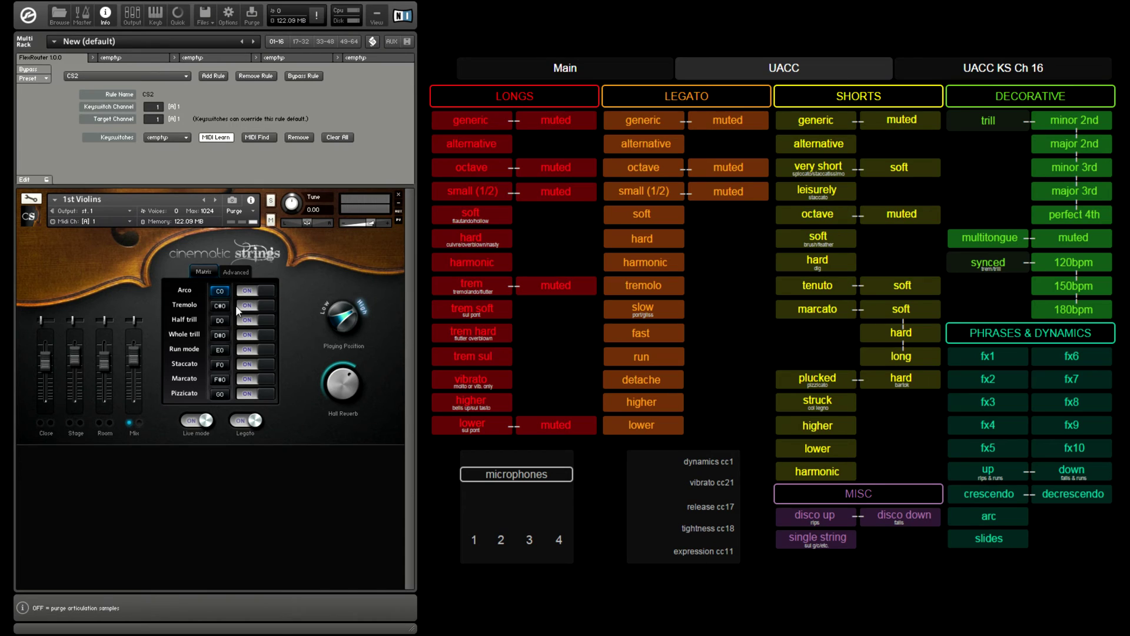
Add a Redirect keyswitch learning CC32/71 to key D#0 at velocity 70
click(647, 121)
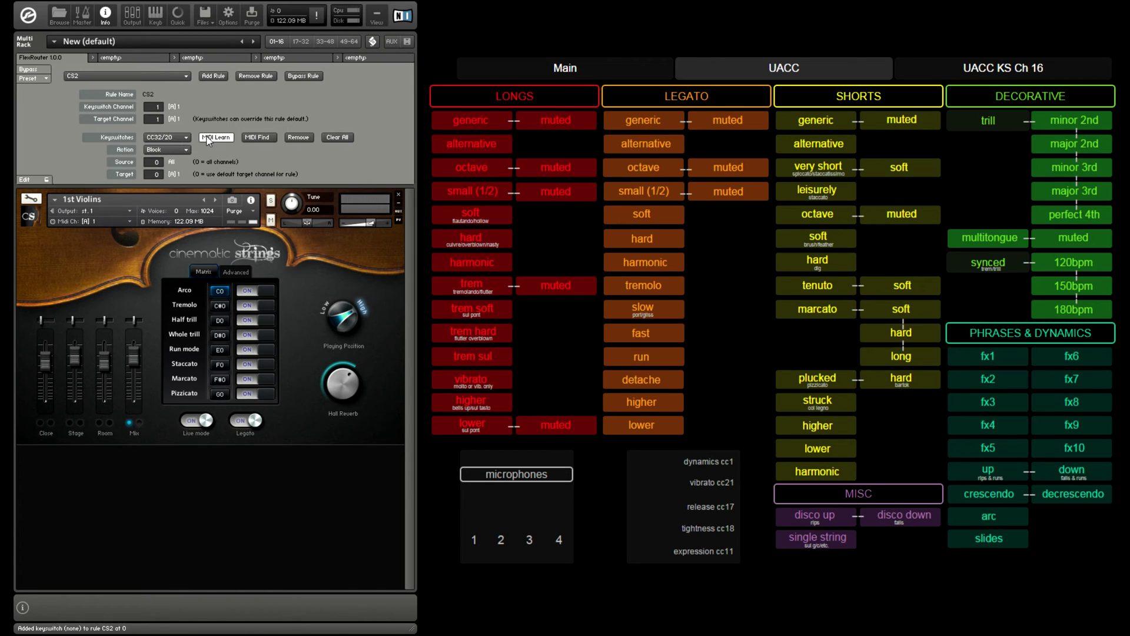
click(162, 147)
click(166, 186)
click(331, 150)
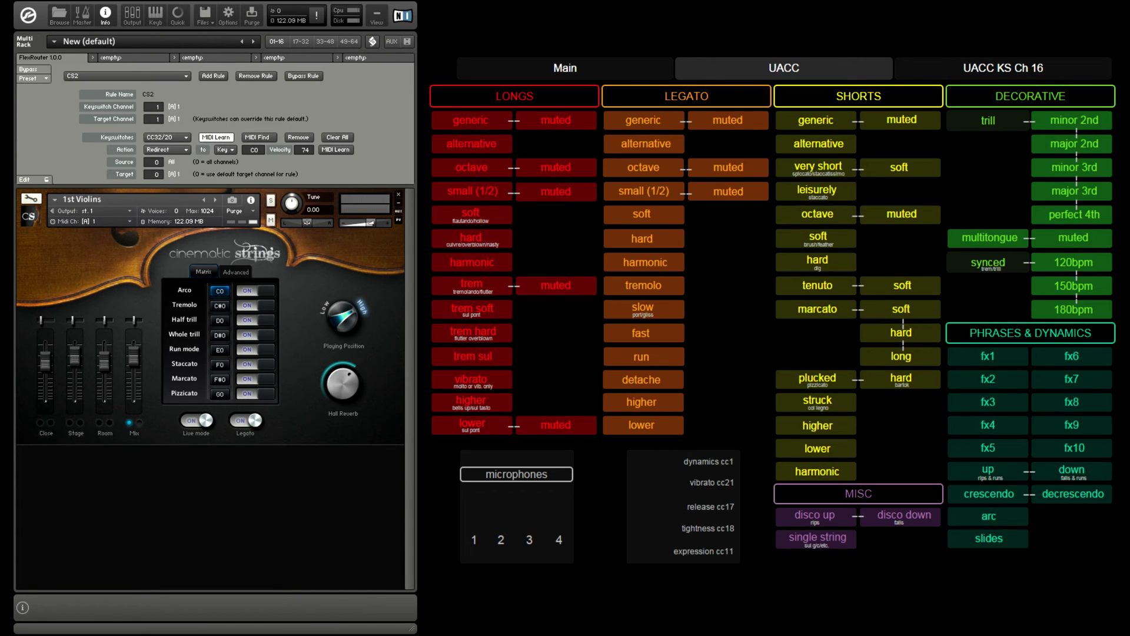
click(338, 150)
click(215, 137)
click(326, 150)
click(328, 152)
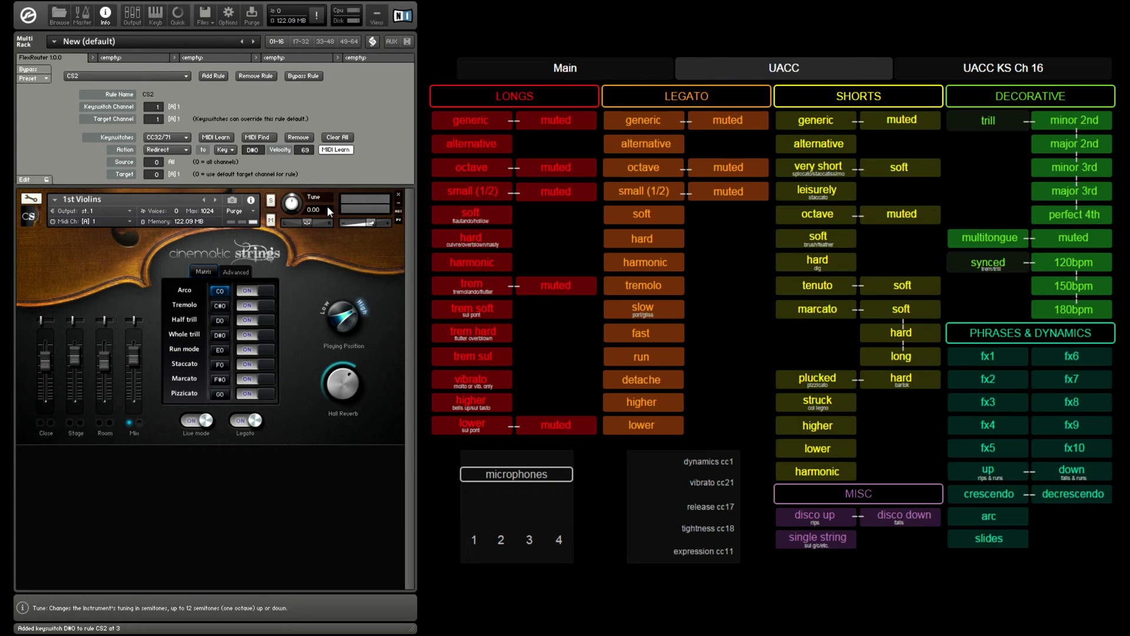
click(221, 366)
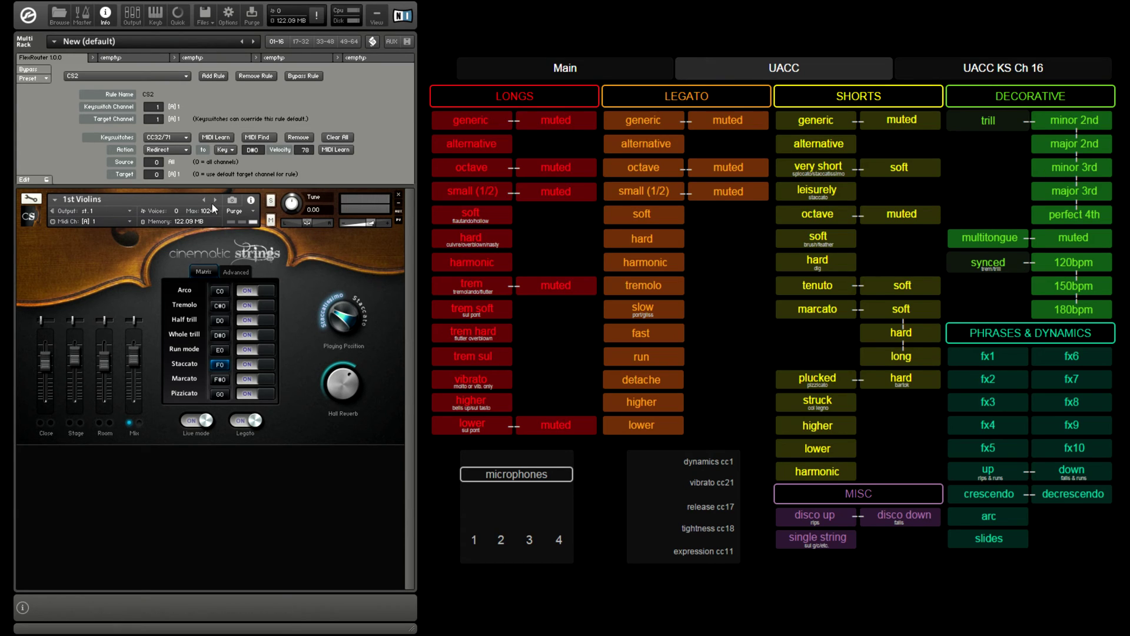
Learn keyswitch CC32/42 from TouchOSC's SHORTS generic, redirecting to staccato key F0 at velocity 50
click(216, 137)
click(815, 120)
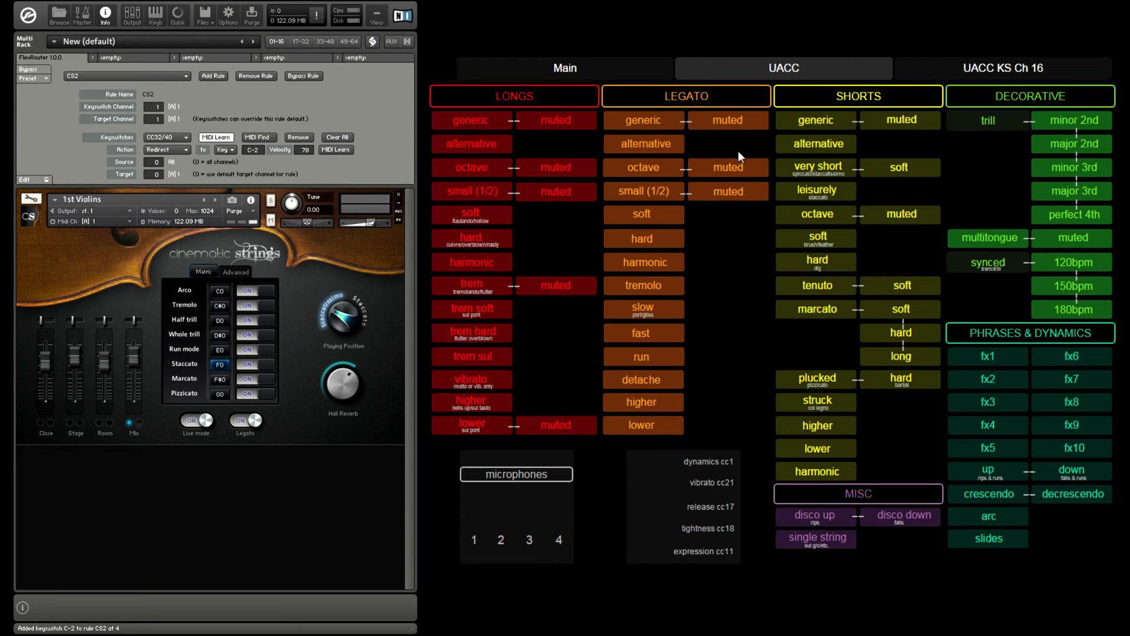
click(337, 150)
scroll(305, 152, up, 1)
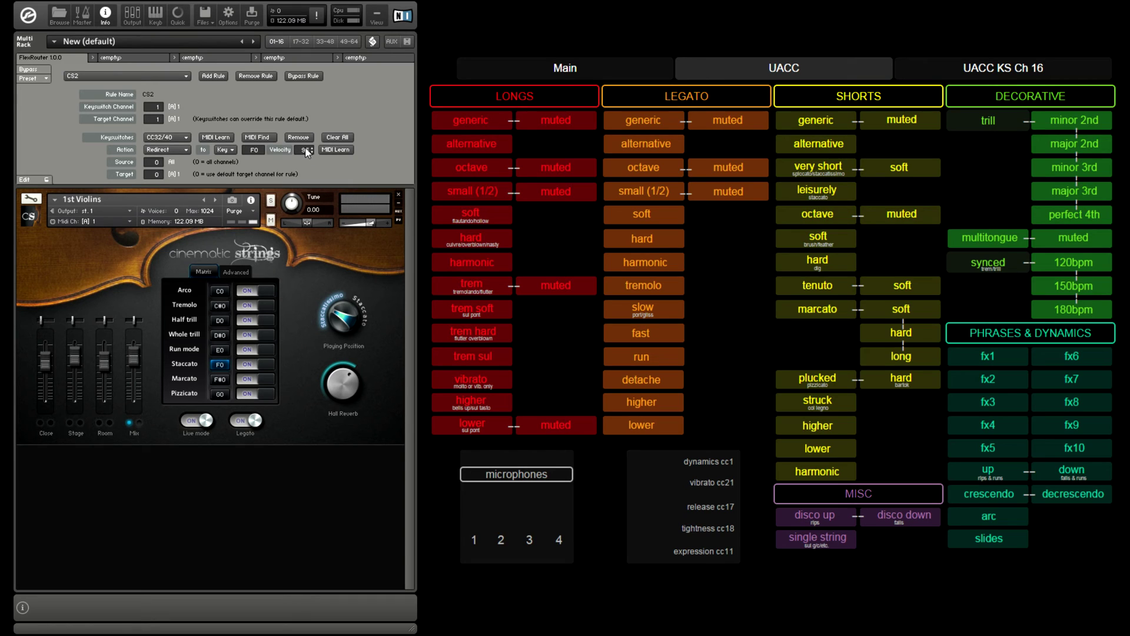
scroll(305, 148, down, 1)
click(334, 151)
click(335, 150)
click(330, 150)
Test arco, tremolo, half and whole trills, SHORTS generic and very short from TouchOSC
click(646, 124)
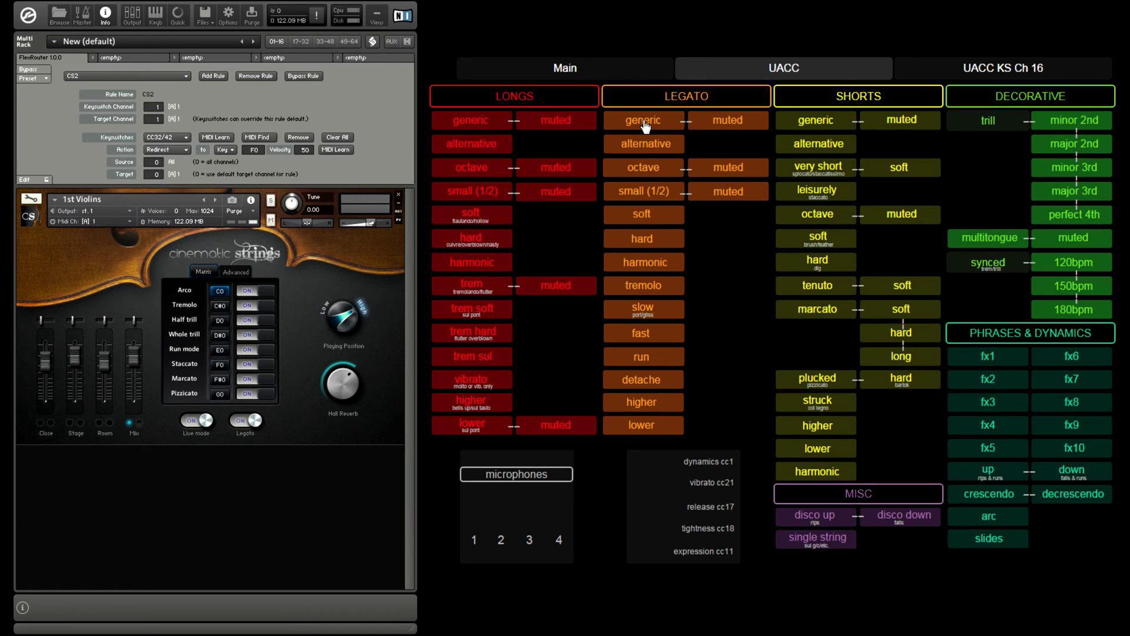
click(471, 284)
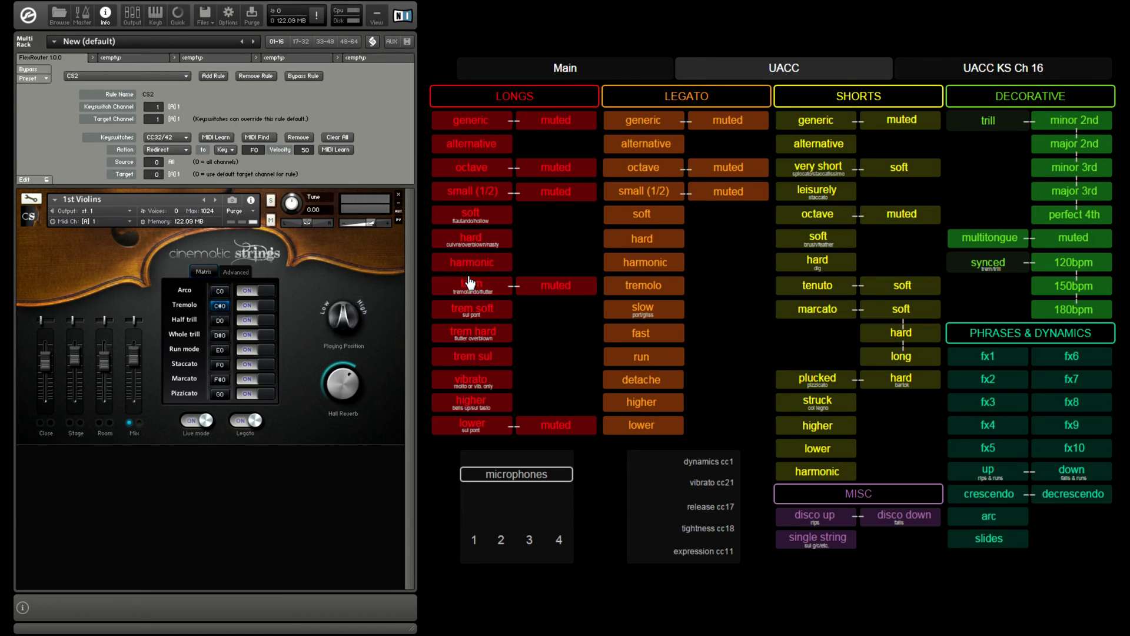
click(1080, 124)
click(1079, 146)
click(814, 128)
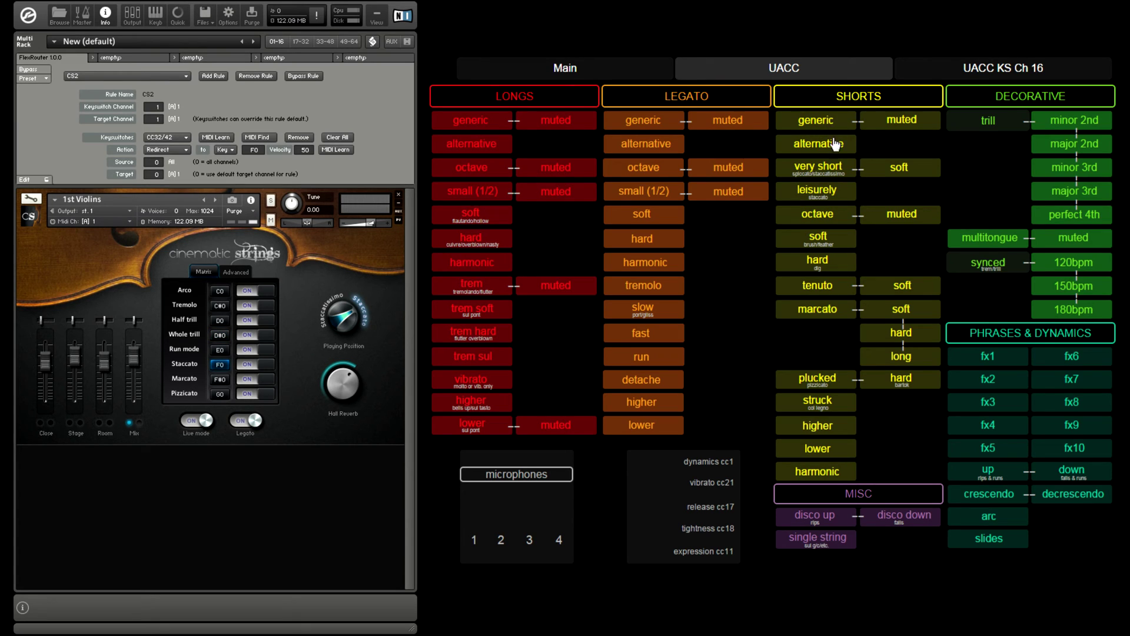
click(824, 172)
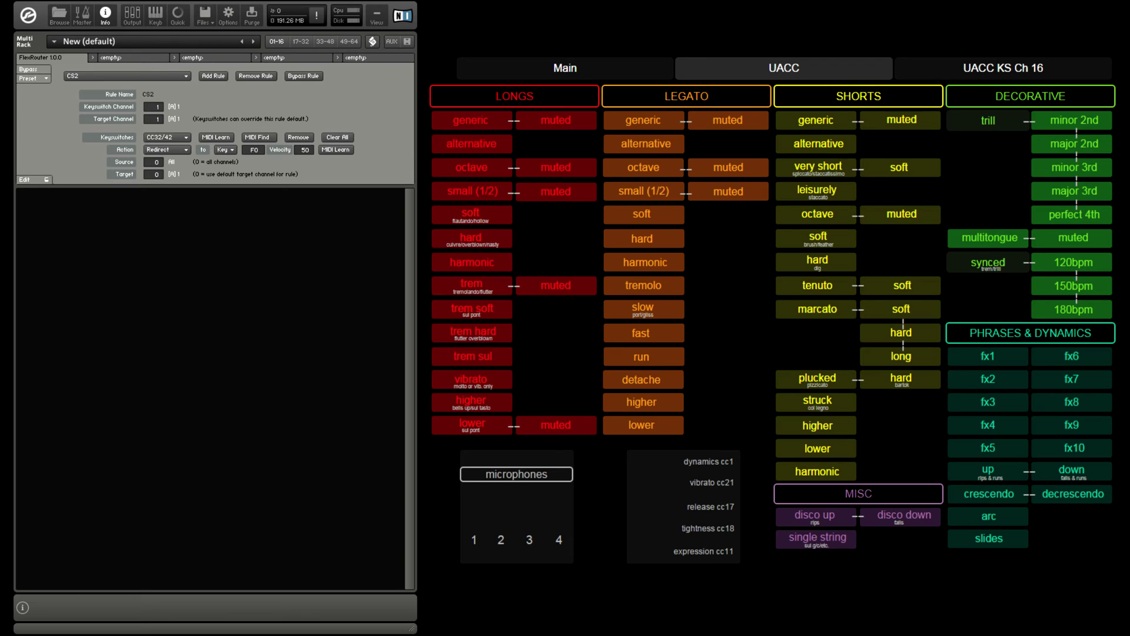
Bypass the CS2 rule and add a new rule named 'Channel 16 KS to UACC'
click(314, 76)
click(208, 76)
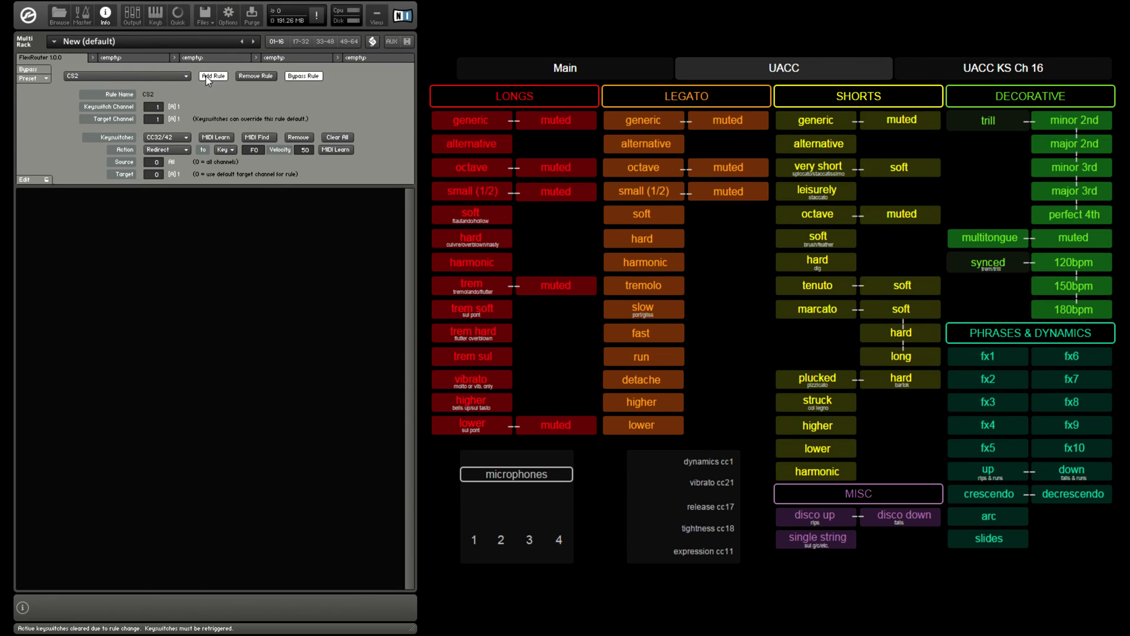
double_click(162, 95)
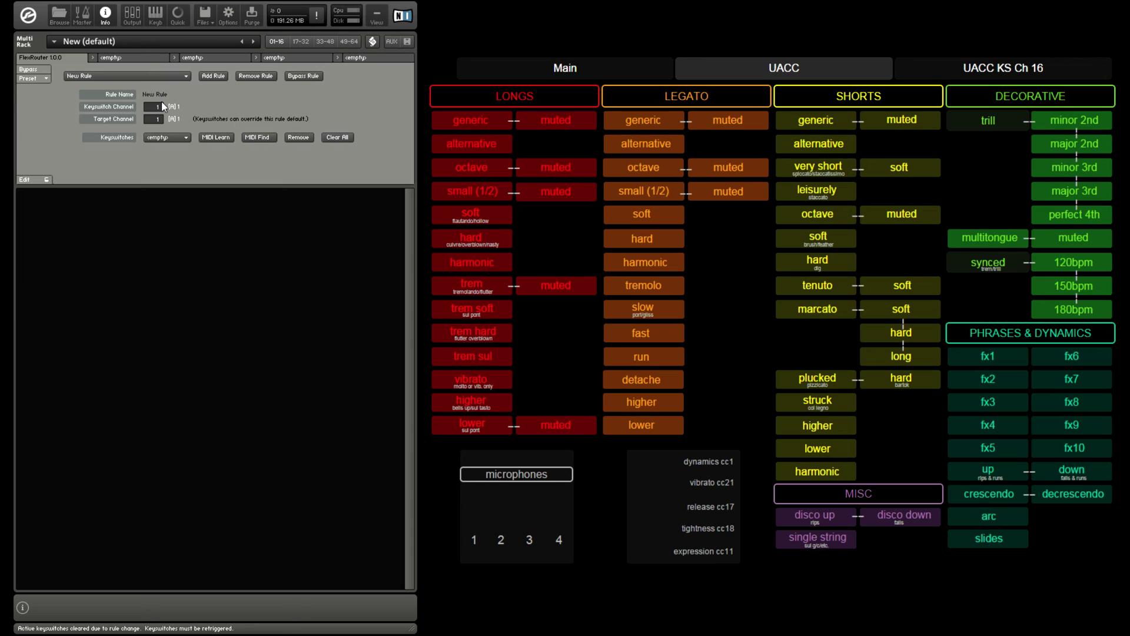
key(ctrl+a)
text(Channel 16 KS to UAC)
key(Return)
Load the Mural V1 Legato Performance, Core and Decorative palettes (vol1+2+3) from Quick-Load
key(F7)
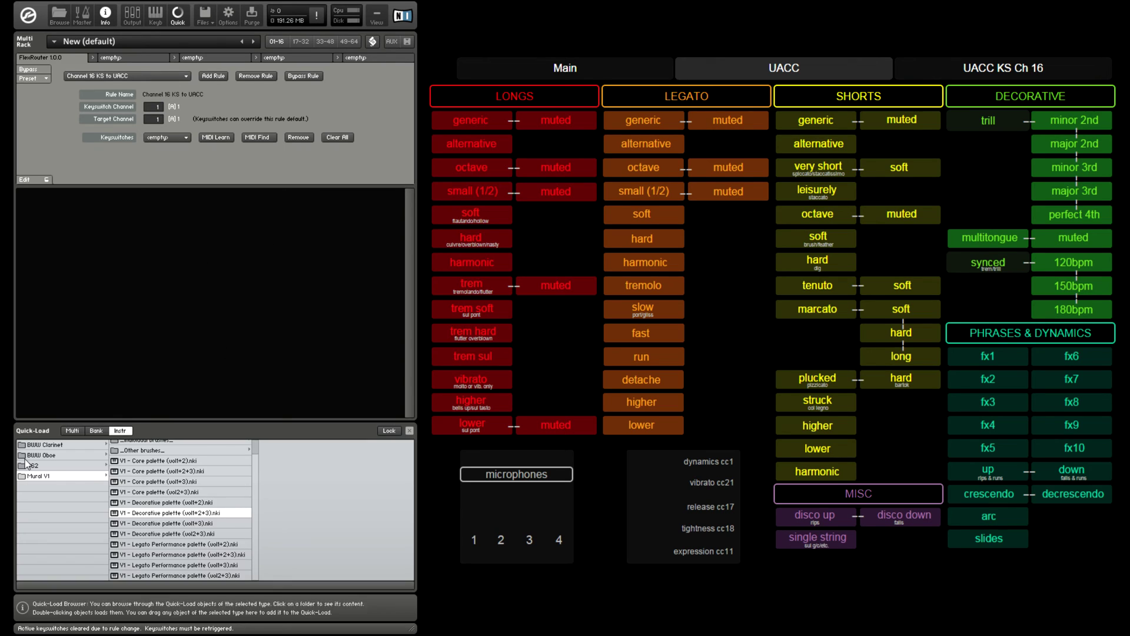
scroll(173, 497, up, 2)
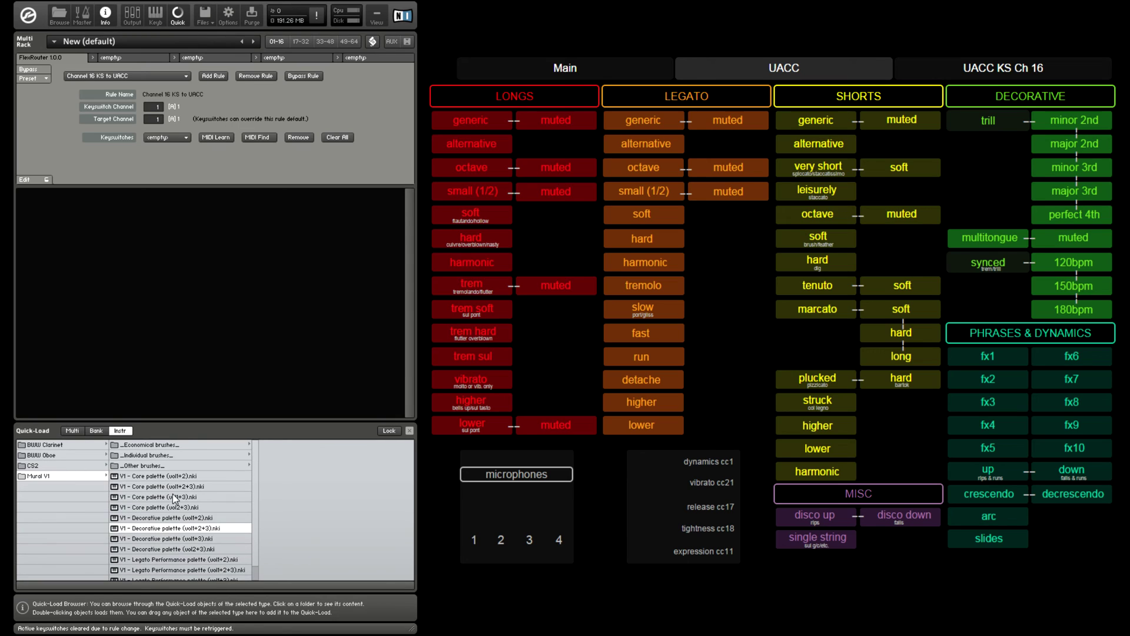
scroll(175, 506, down, 1)
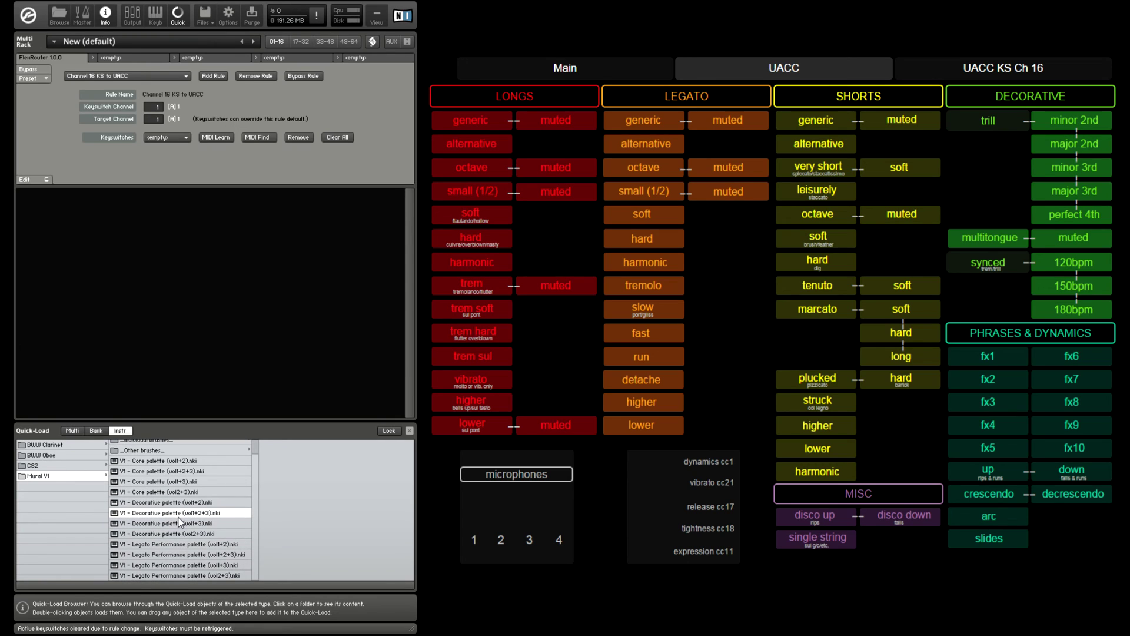
double_click(187, 556)
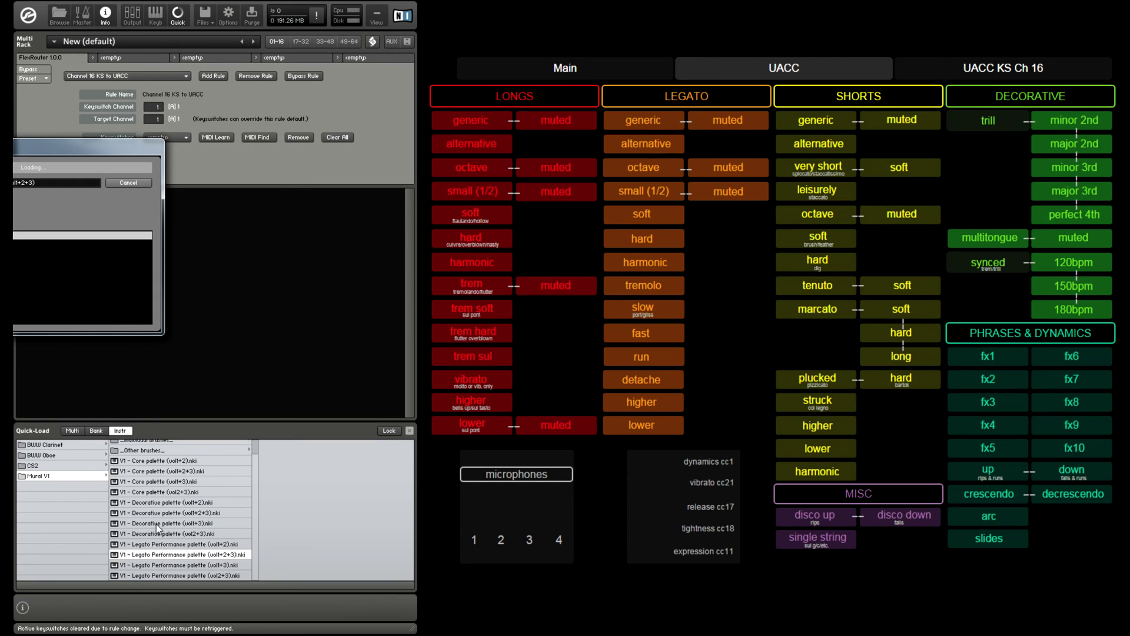
click(181, 471)
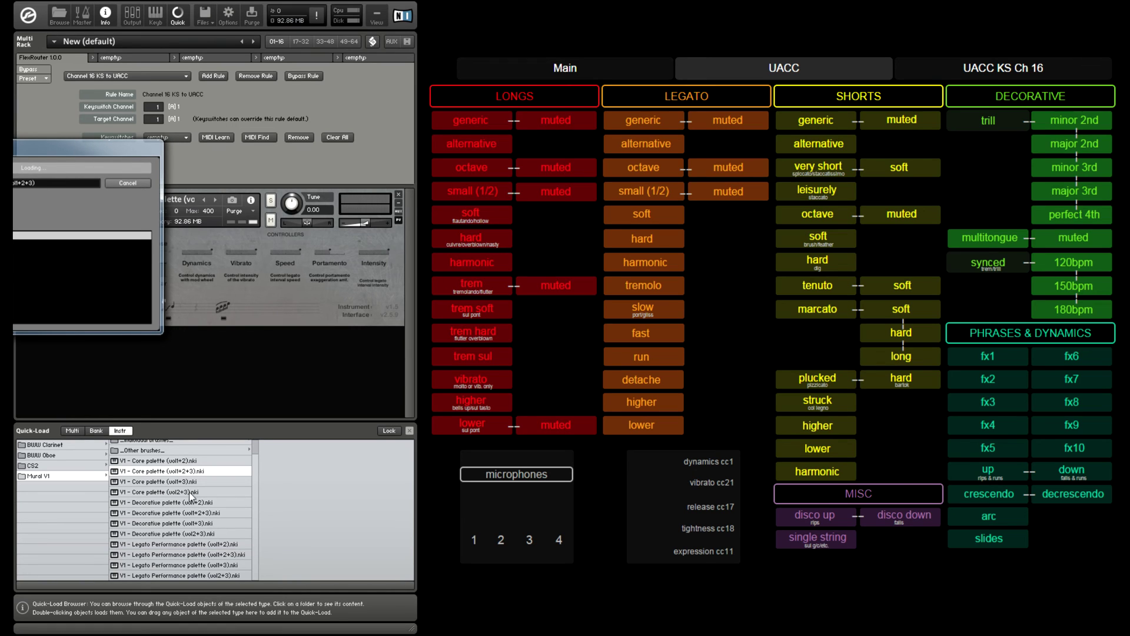
click(156, 515)
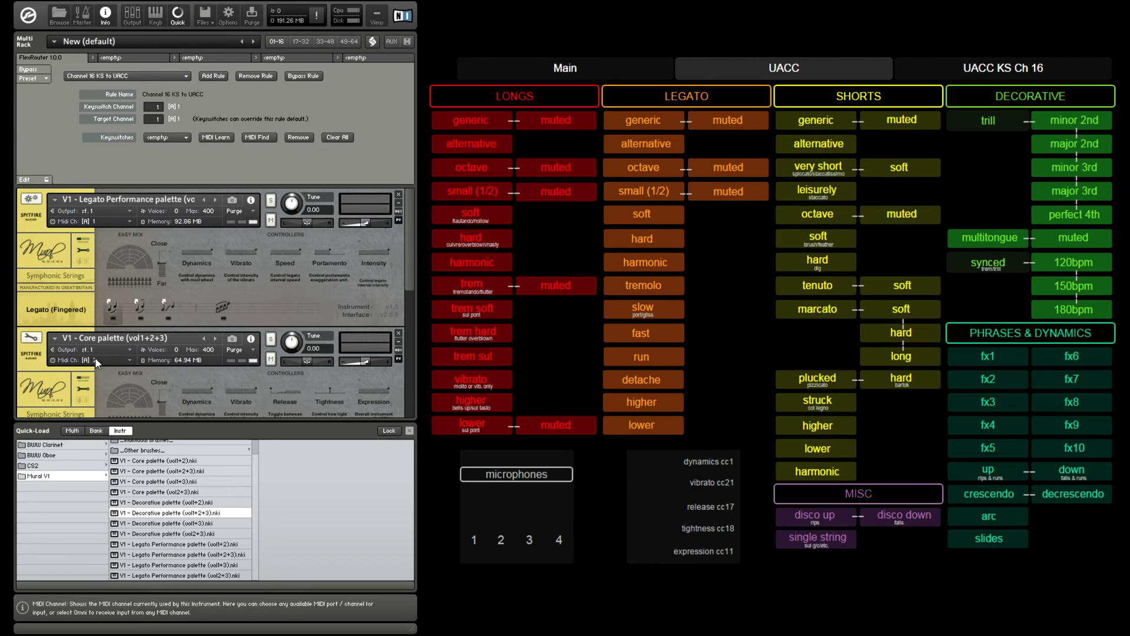
Put the Legato Performance palette on channel A1 and lock its articulations to UACC KS
click(81, 360)
mouse_move(117, 385)
click(163, 386)
scroll(78, 328, down, 2)
scroll(85, 249, up, 2)
click(85, 250)
click(84, 320)
click(107, 374)
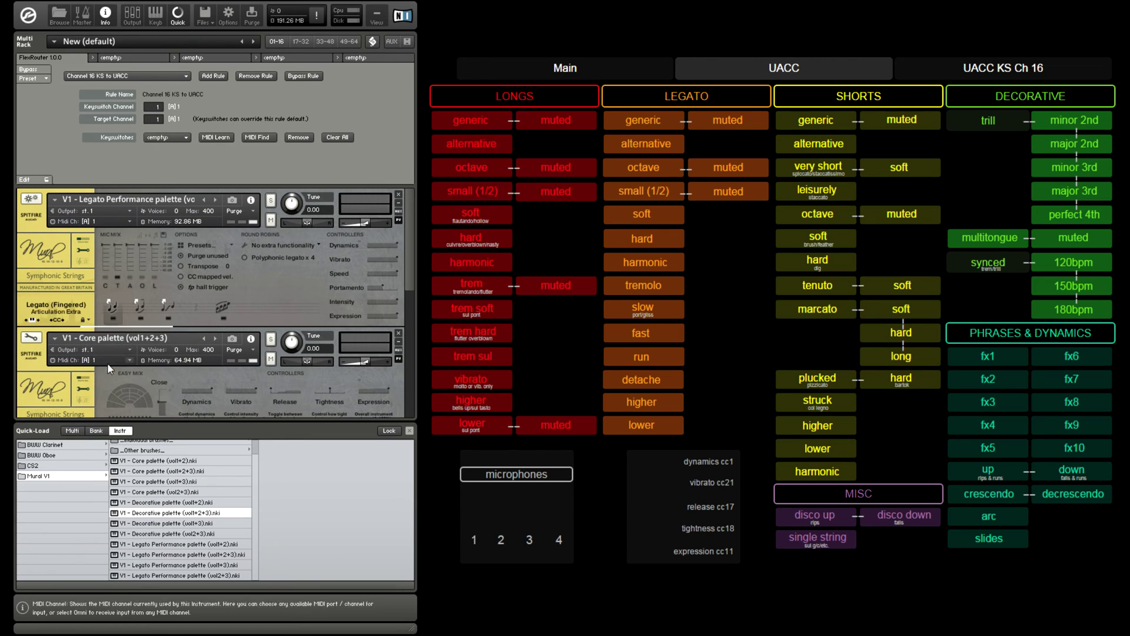
Set the Decorative palette's MIDI channel to A1
scroll(87, 323, down, 3)
click(85, 288)
scroll(85, 287, down, 1)
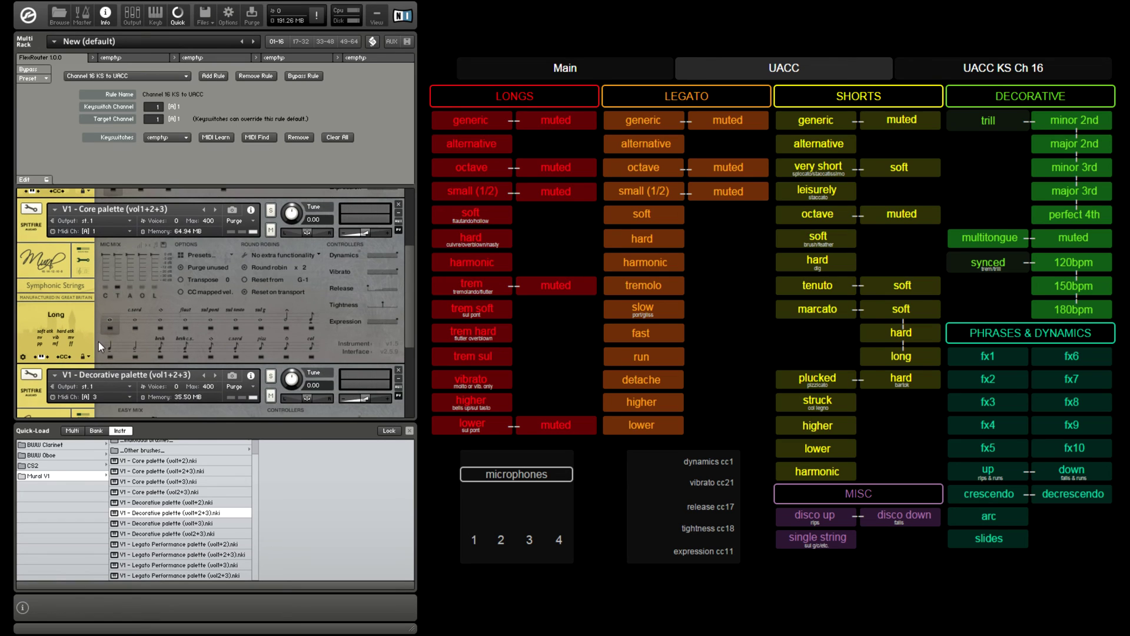
click(97, 391)
click(97, 391)
scroll(97, 391, down, 3)
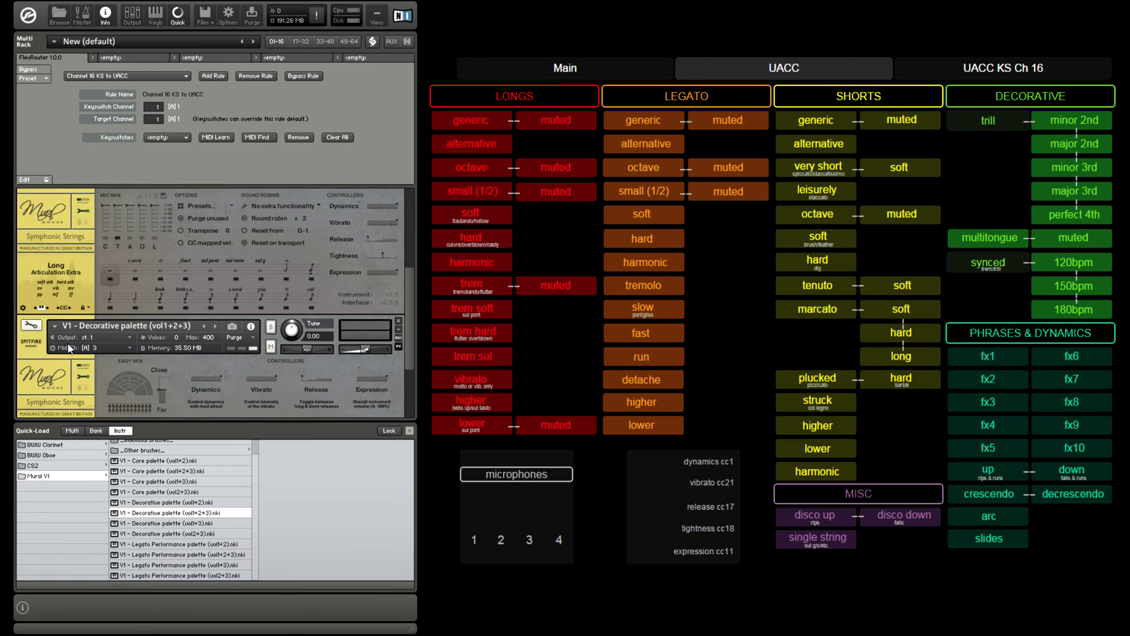
click(95, 311)
mouse_move(112, 333)
click(162, 335)
Lock the Decorative palette's articulations to UACC
click(83, 338)
scroll(90, 389, down, 2)
click(85, 392)
click(125, 438)
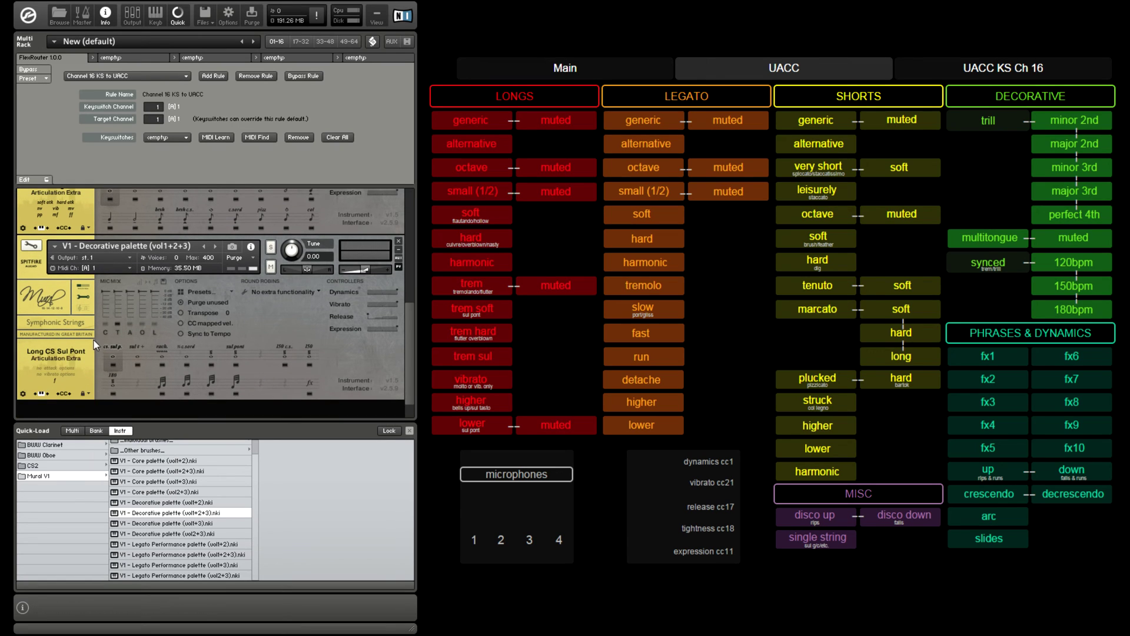
scroll(81, 303, up, 6)
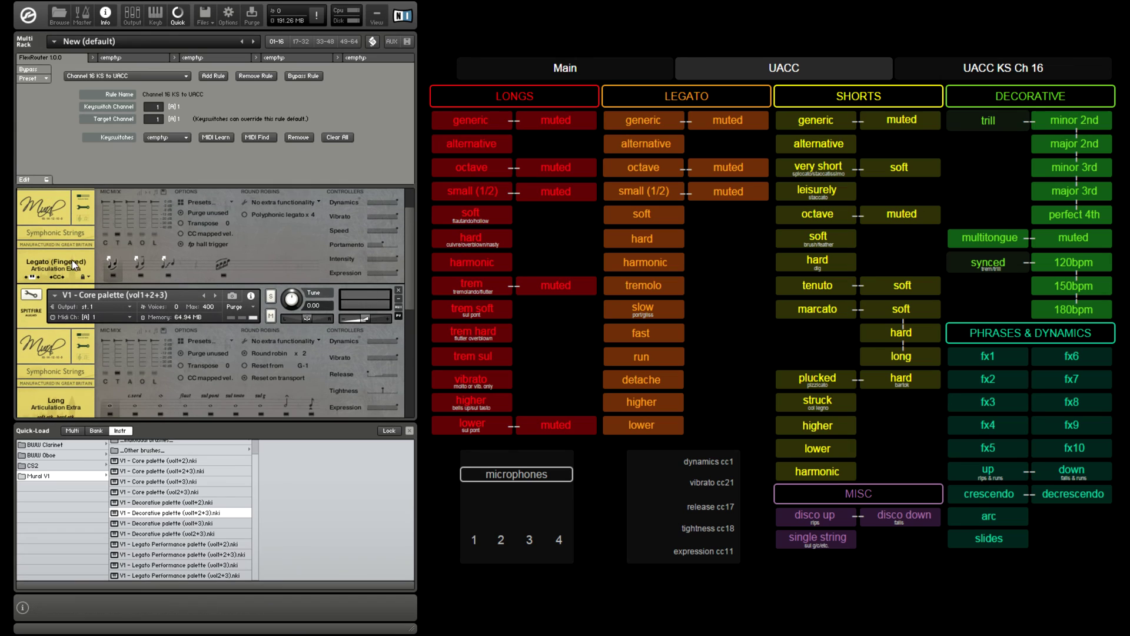
scroll(89, 253, up, 3)
scroll(104, 238, down, 1)
scroll(98, 249, up, 2)
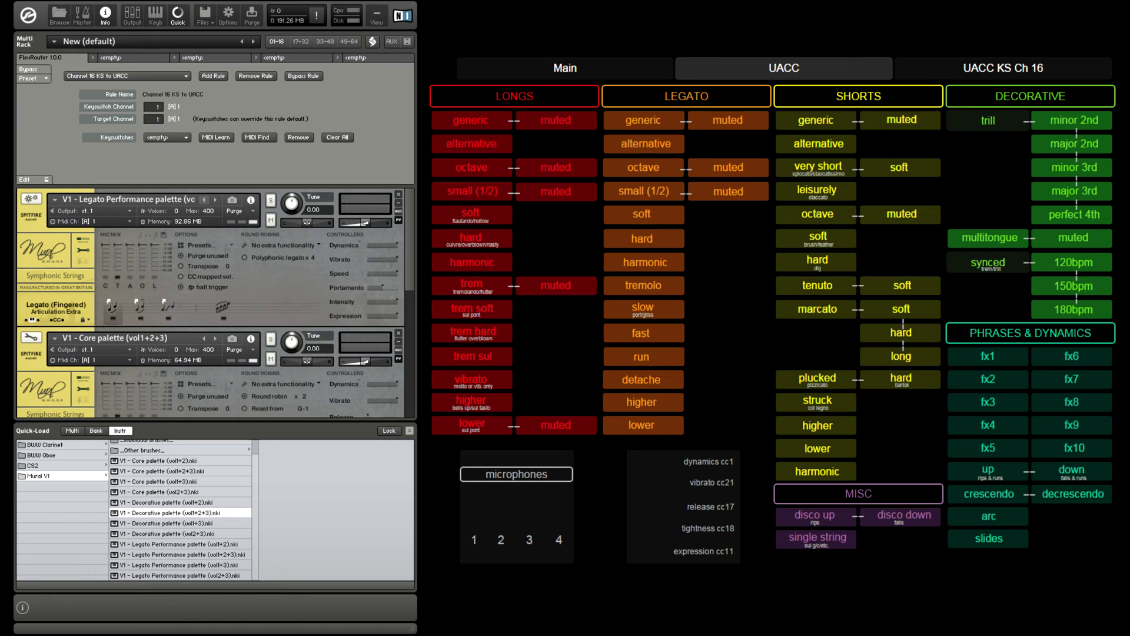
scroll(158, 327, down, 2)
Close Quick-Load and switch the Core palette to Spiccato (UACC CC#42) with TouchOSC's SHORTS generic and very short buttons
key(ctrl+q)
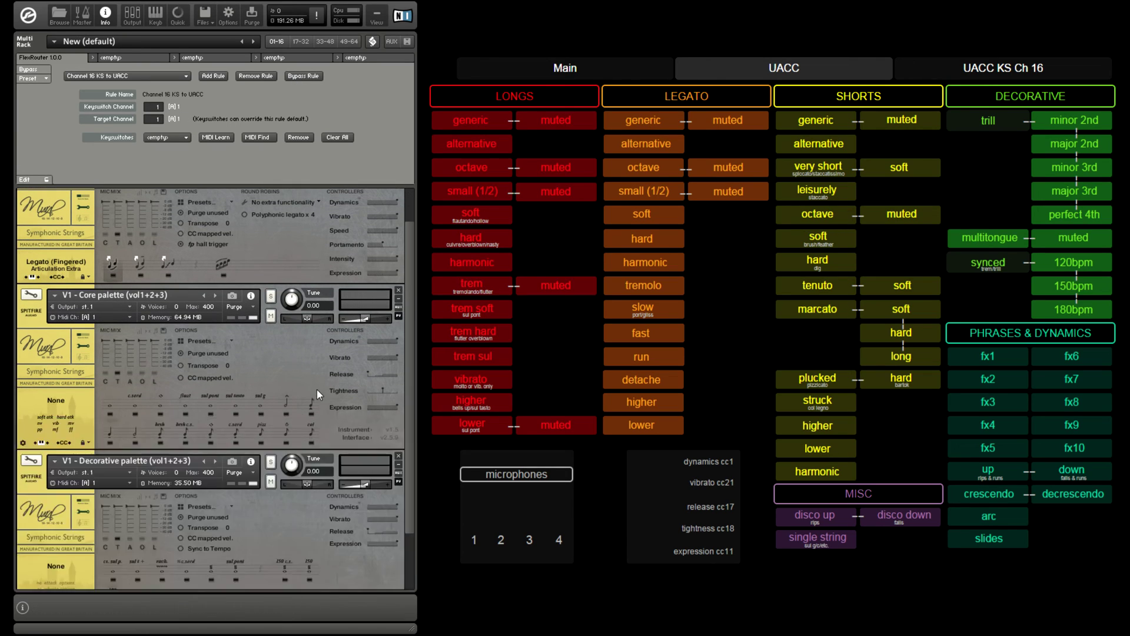
scroll(112, 426, up, 2)
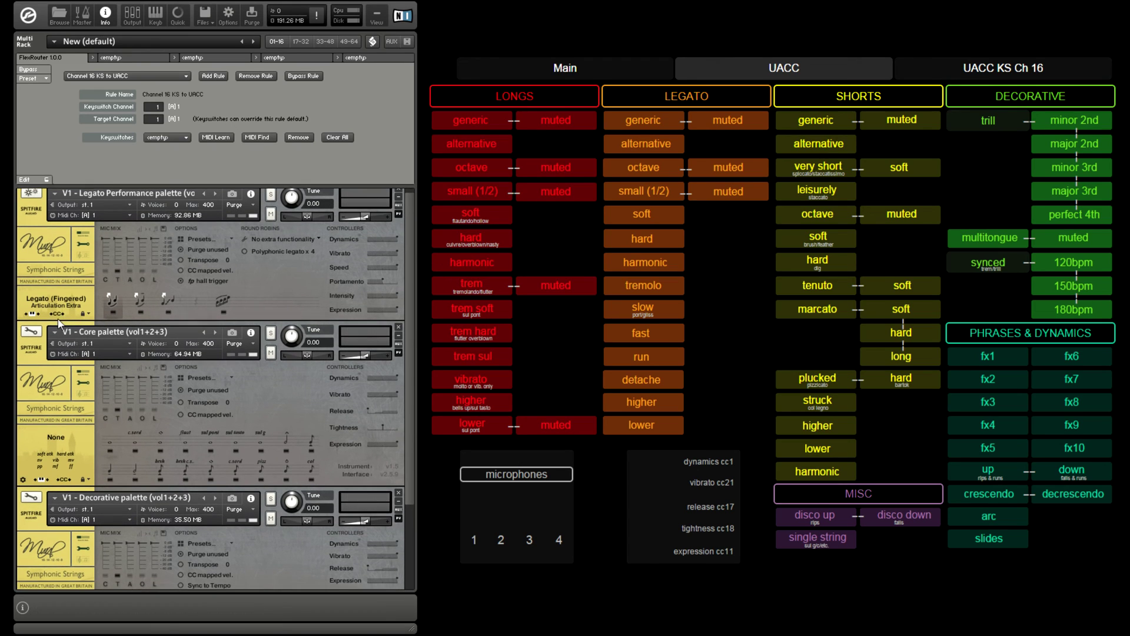
scroll(100, 324, down, 1)
scroll(87, 478, down, 2)
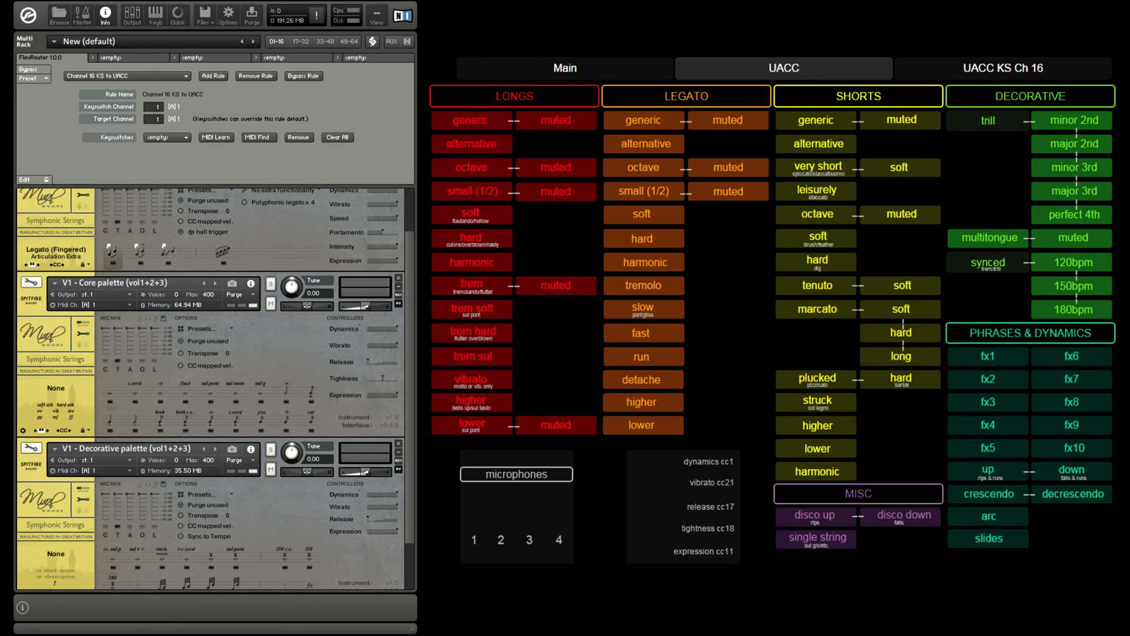
scroll(146, 334, up, 1)
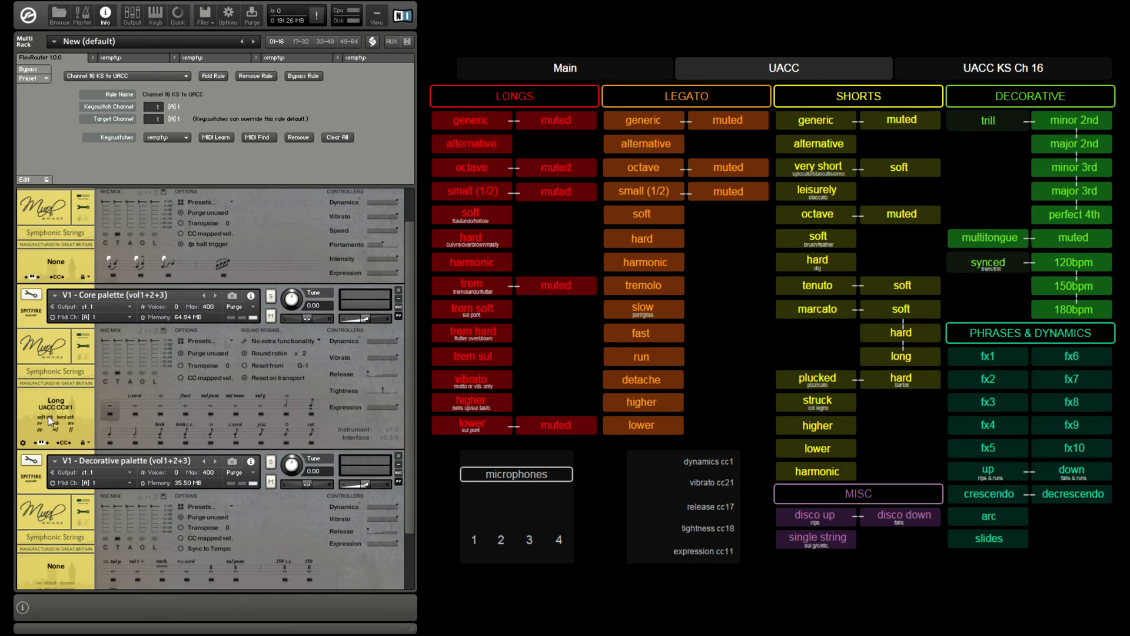
scroll(51, 419, down, 1)
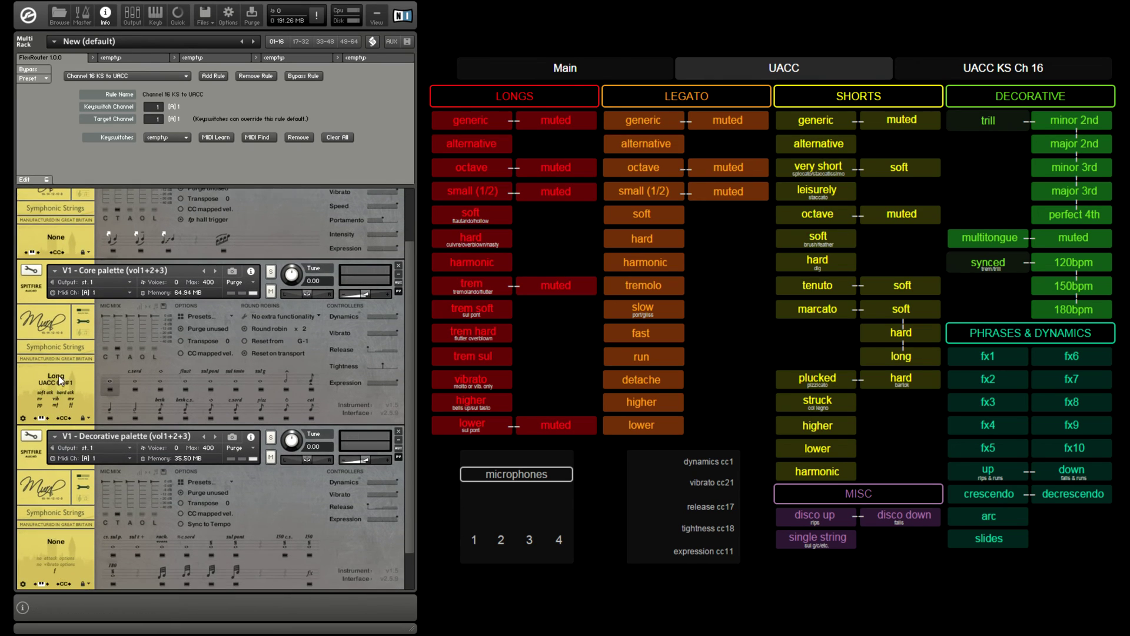
click(810, 121)
click(817, 169)
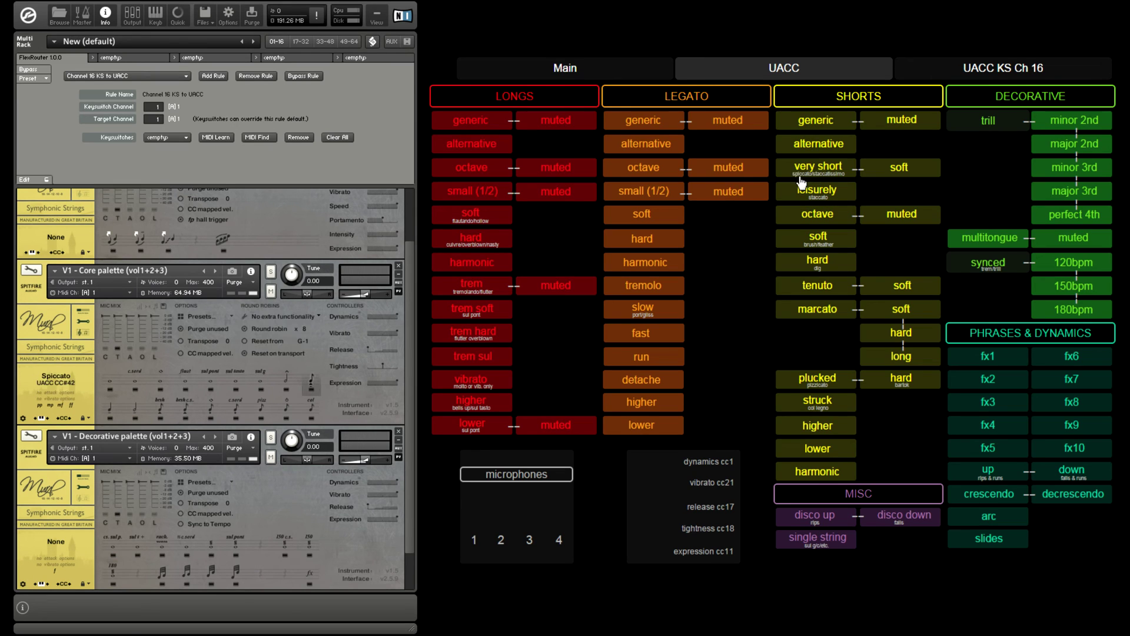
scroll(111, 479, up, 4)
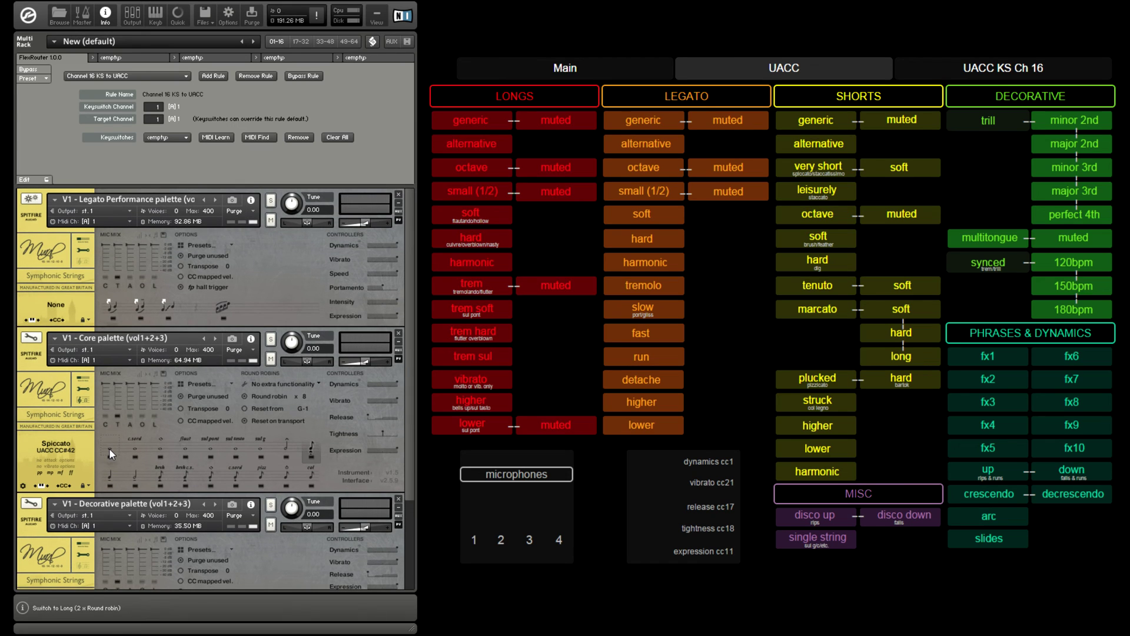
scroll(108, 444, down, 2)
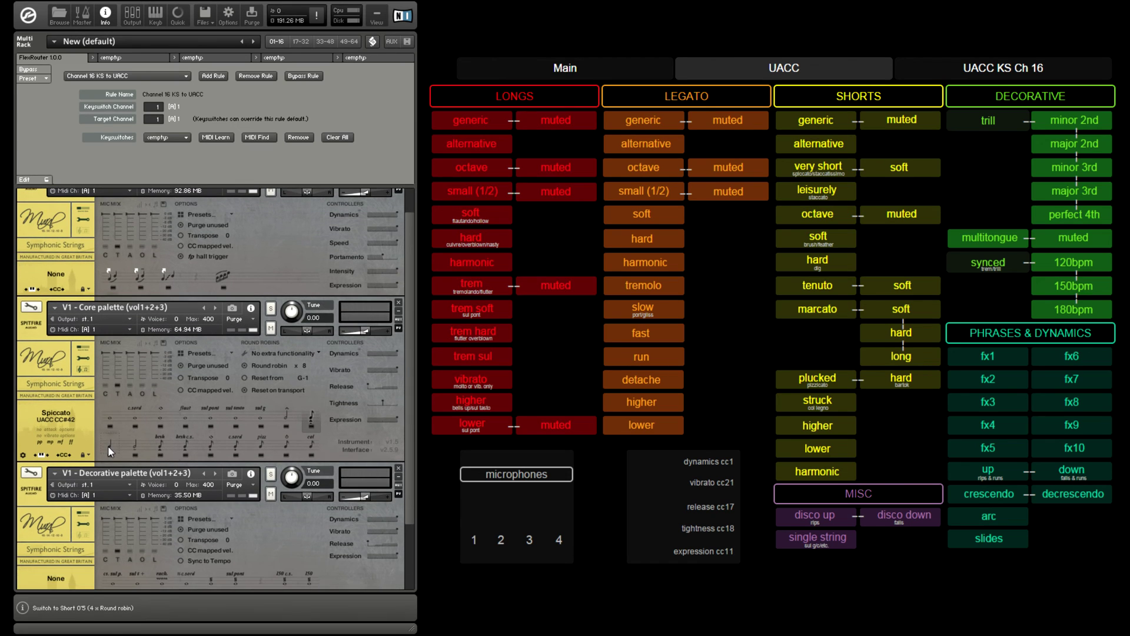
scroll(108, 445, down, 1)
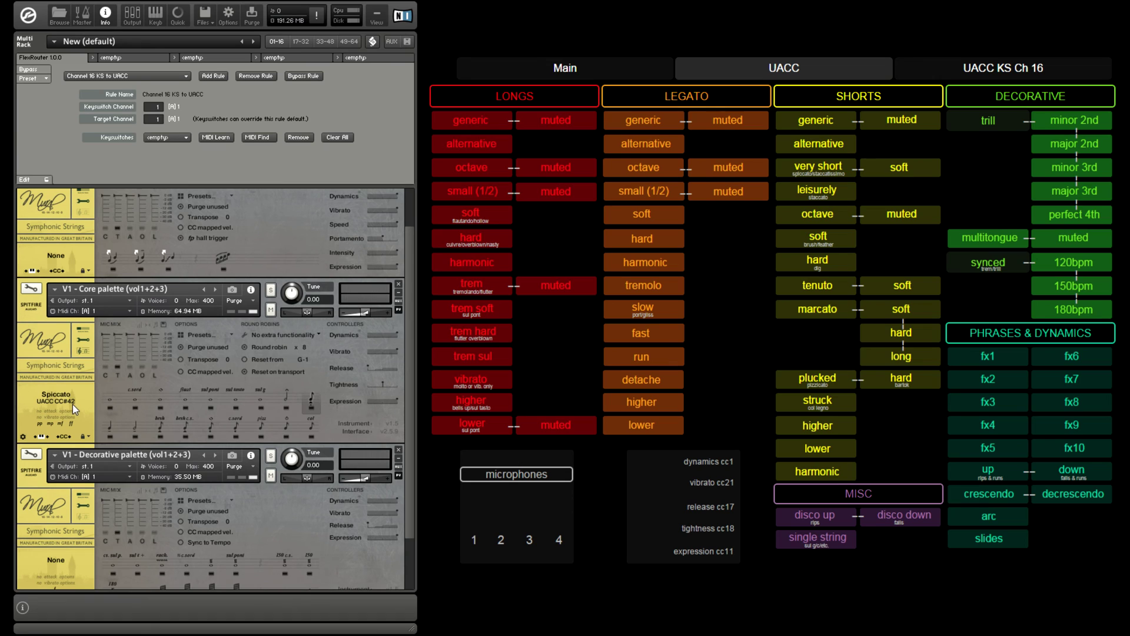
scroll(100, 412, up, 1)
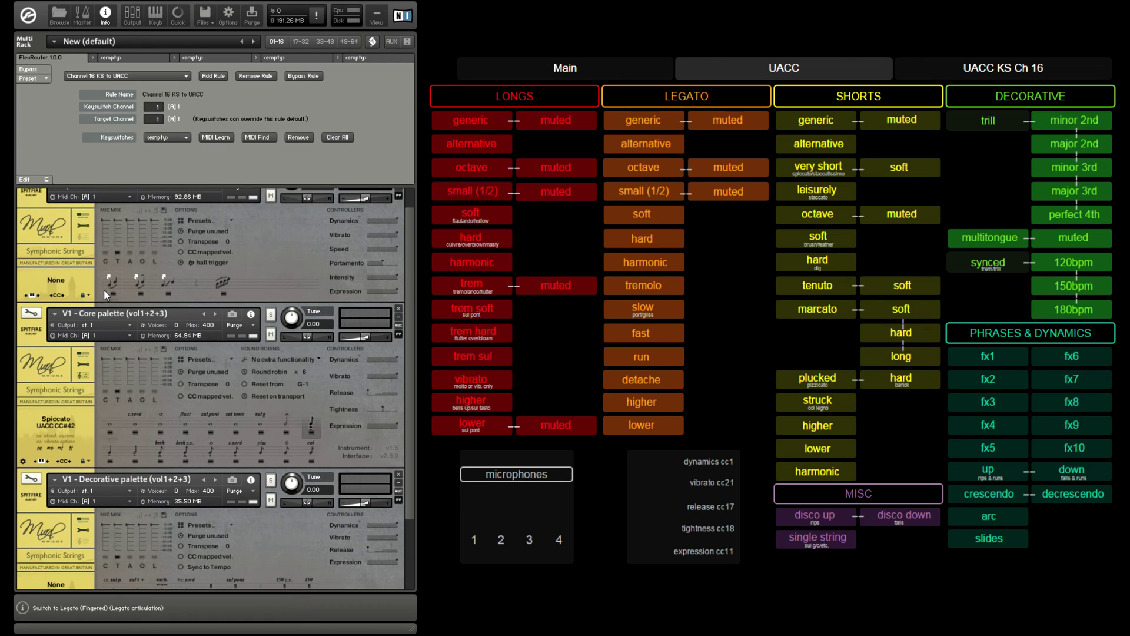
scroll(94, 281, up, 2)
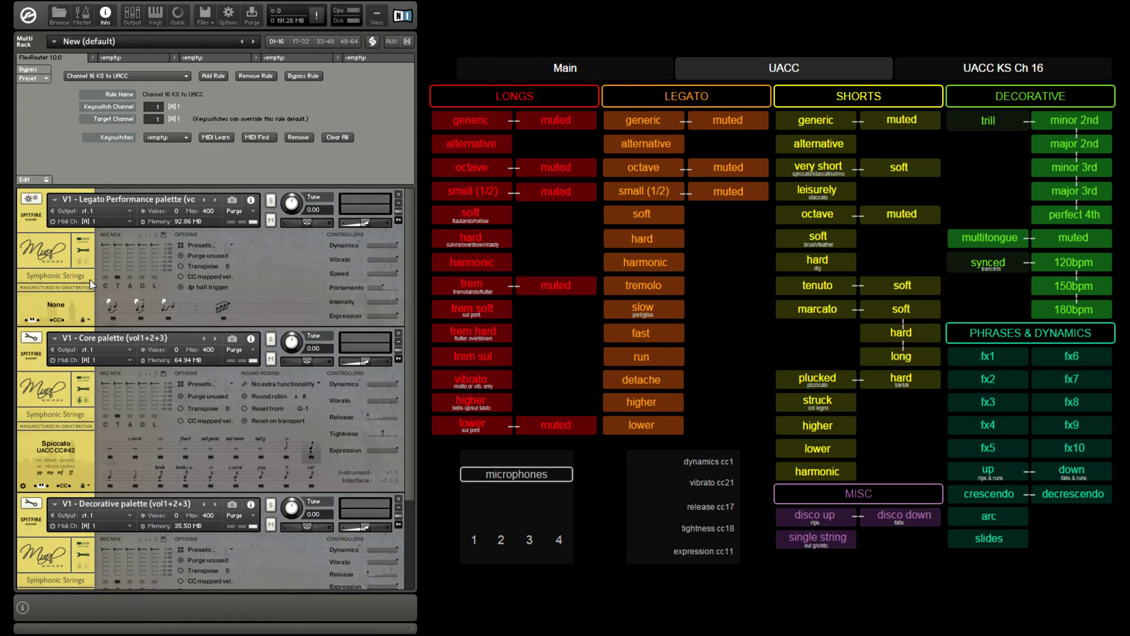
scroll(61, 314, down, 1)
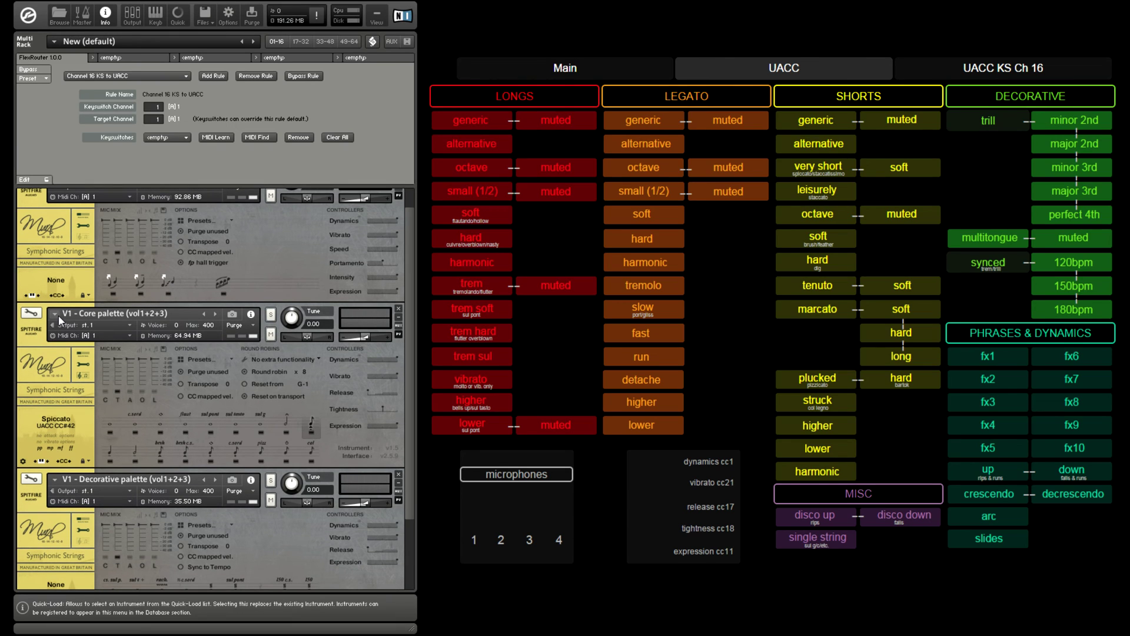
Set the Channel 16 KS to UACC rule's keyswitch channel to 16
scroll(394, 284, up, 1)
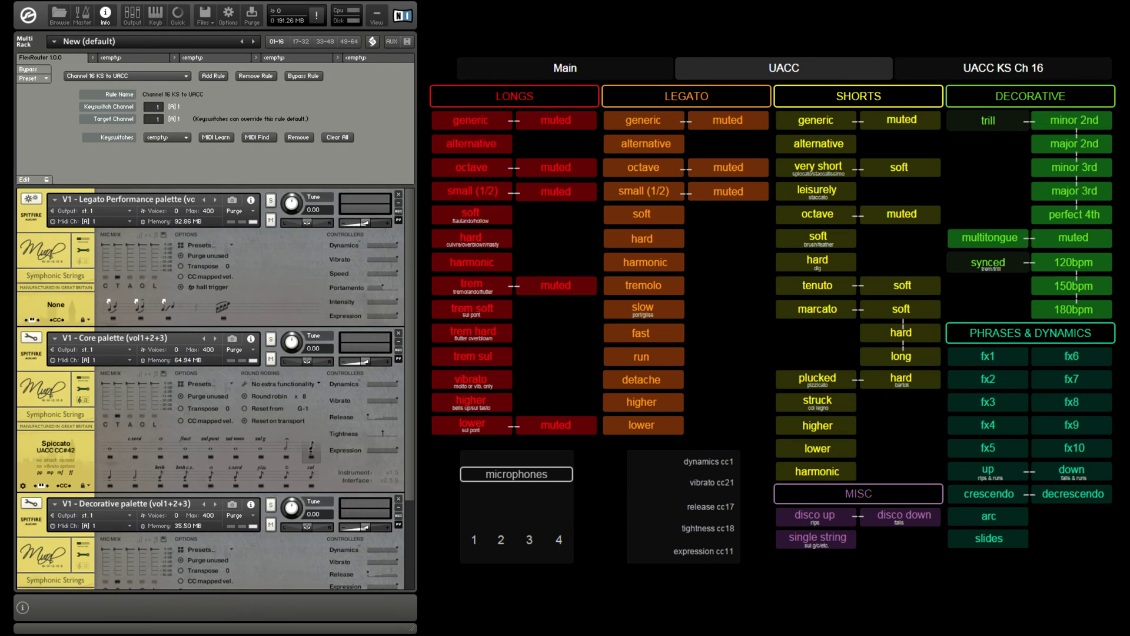
click(1011, 75)
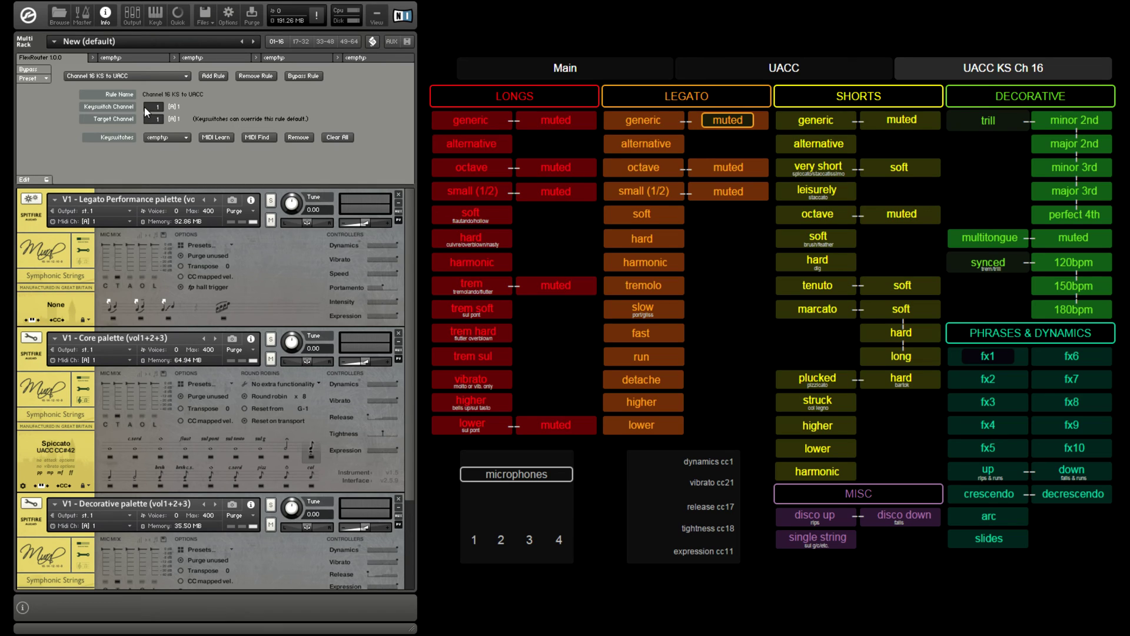
drag(157, 111, 163, 79)
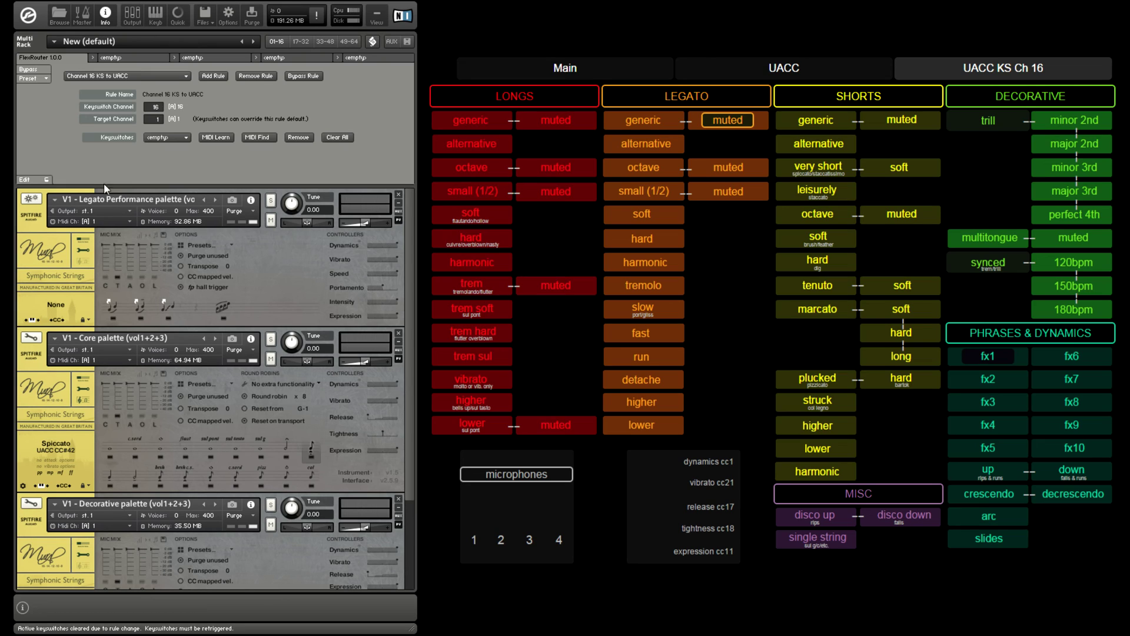
Add a C3 keyswitch to the rule that redirects to CC 32 with value 60
click(210, 138)
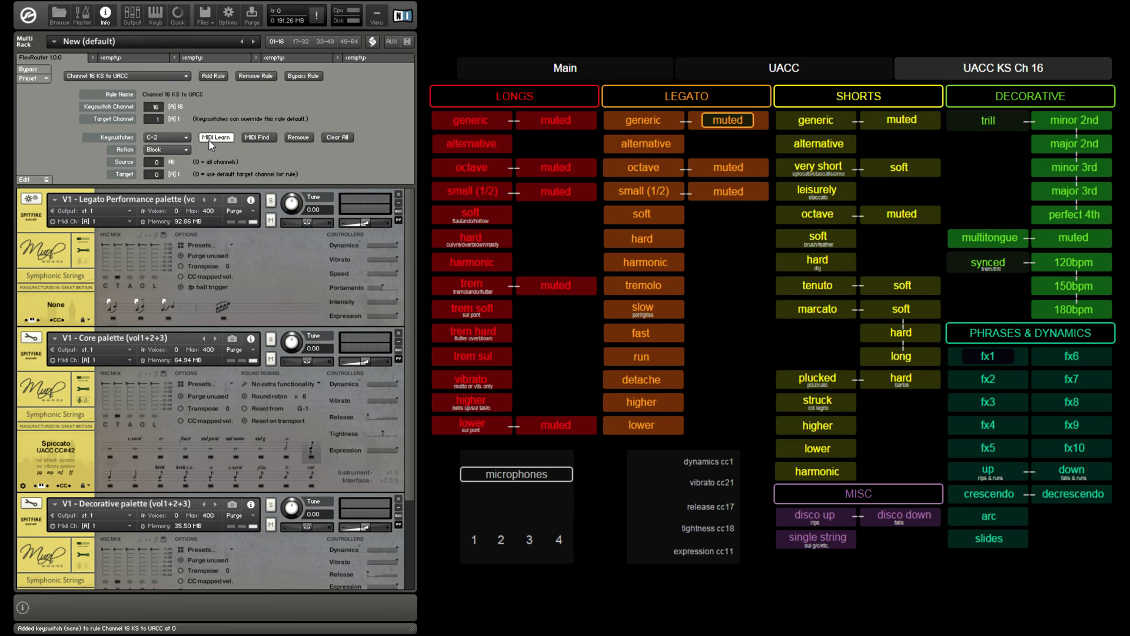
click(172, 149)
click(163, 183)
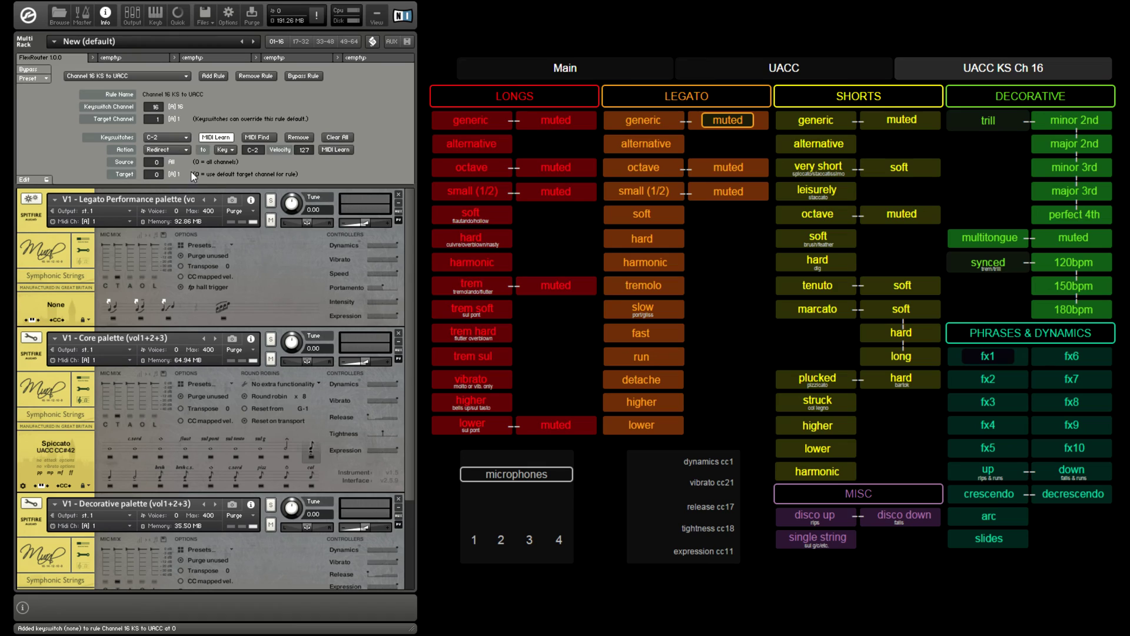
click(232, 152)
click(225, 171)
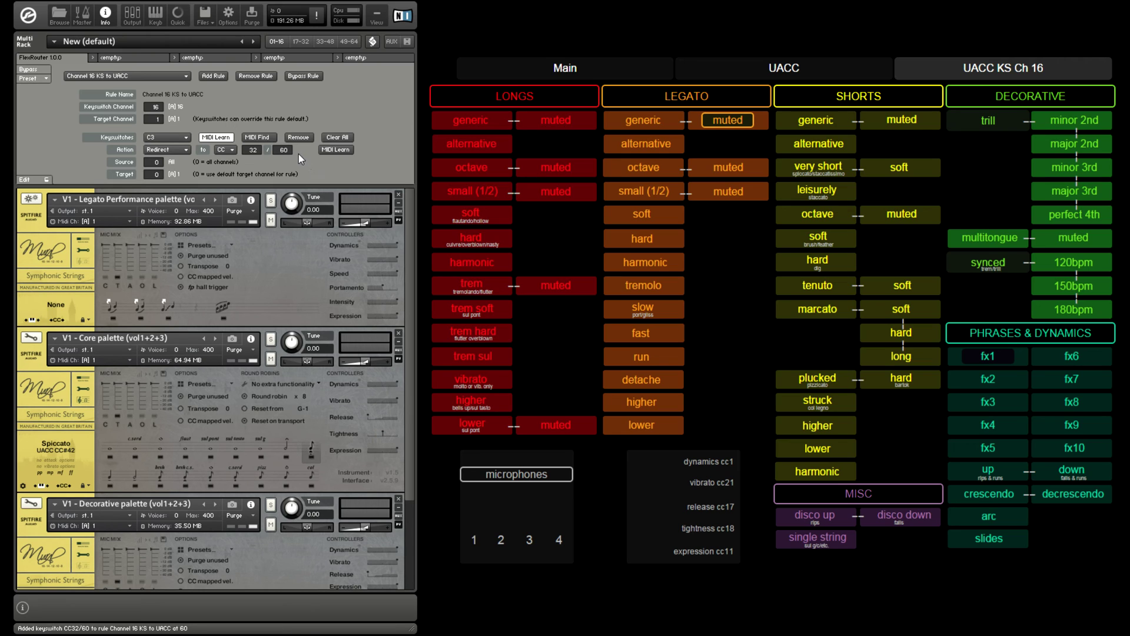
Leave the keyswitch note on C3 and turn MIDI Learn off
click(180, 137)
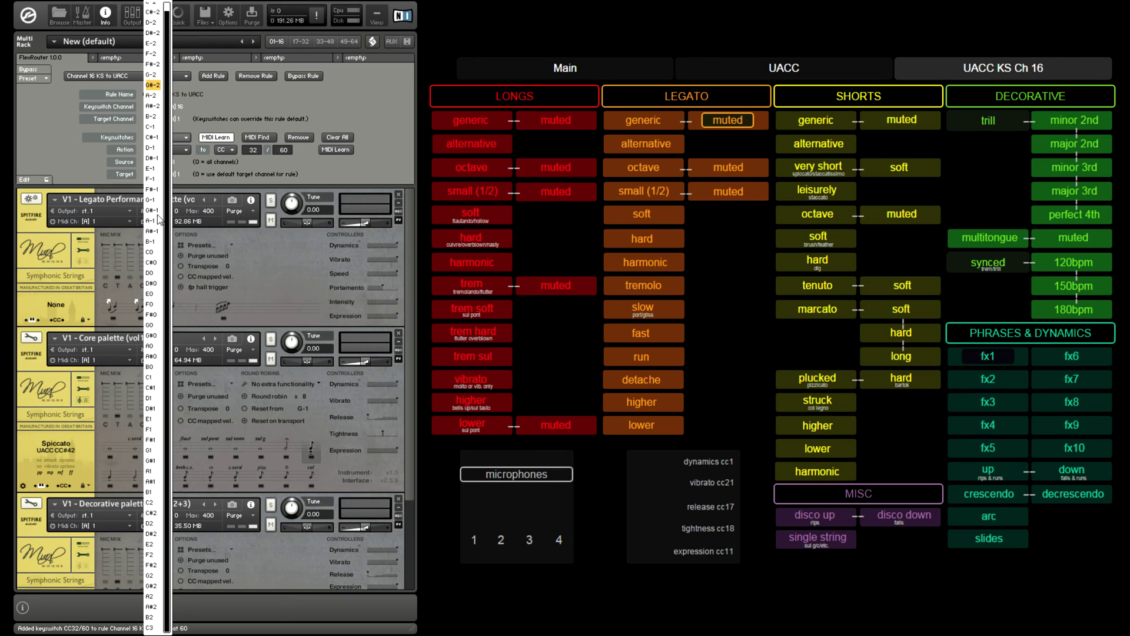
click(161, 134)
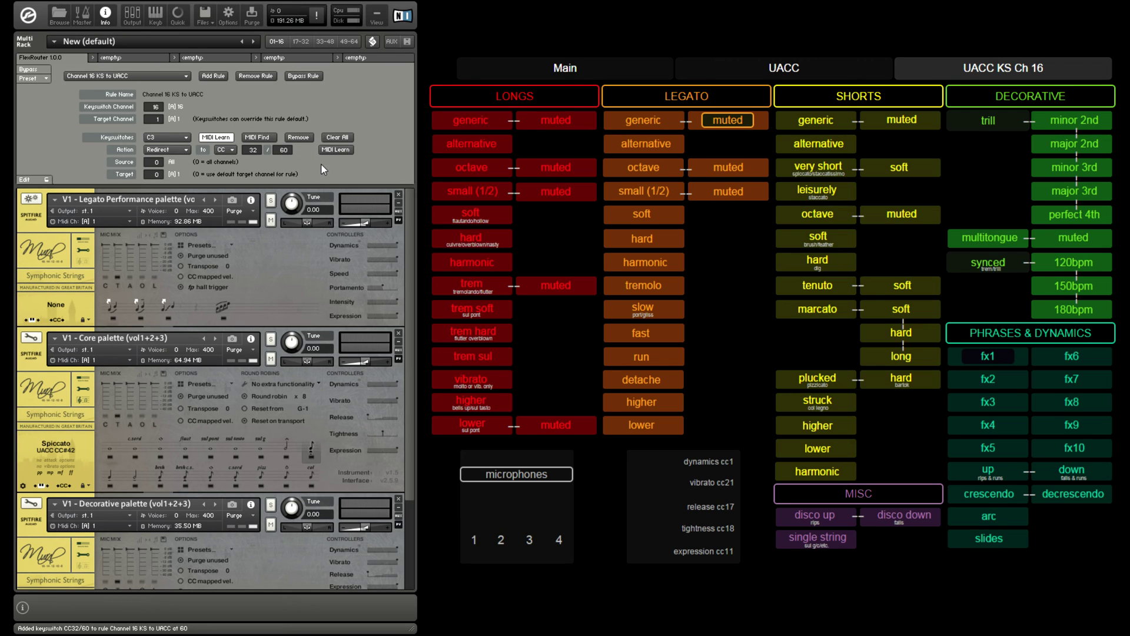
click(219, 139)
On the UACC KS Ch 16 page, test the LONGS generic, LEGATO generic, SHORTS very short and LONGS trem pads
click(820, 73)
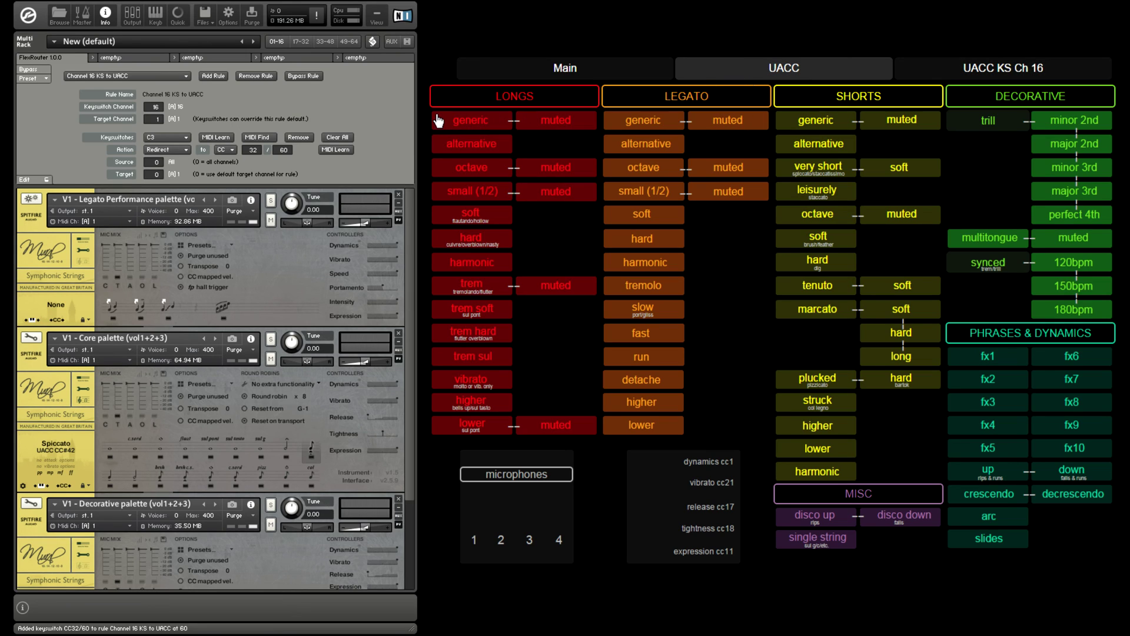
click(1010, 68)
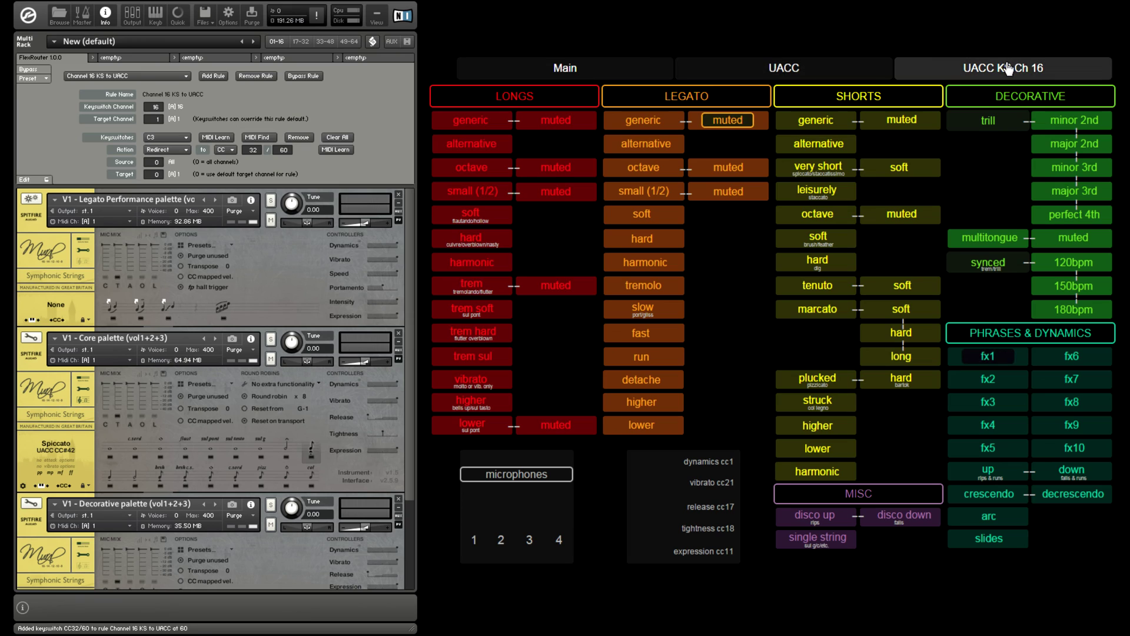
click(443, 122)
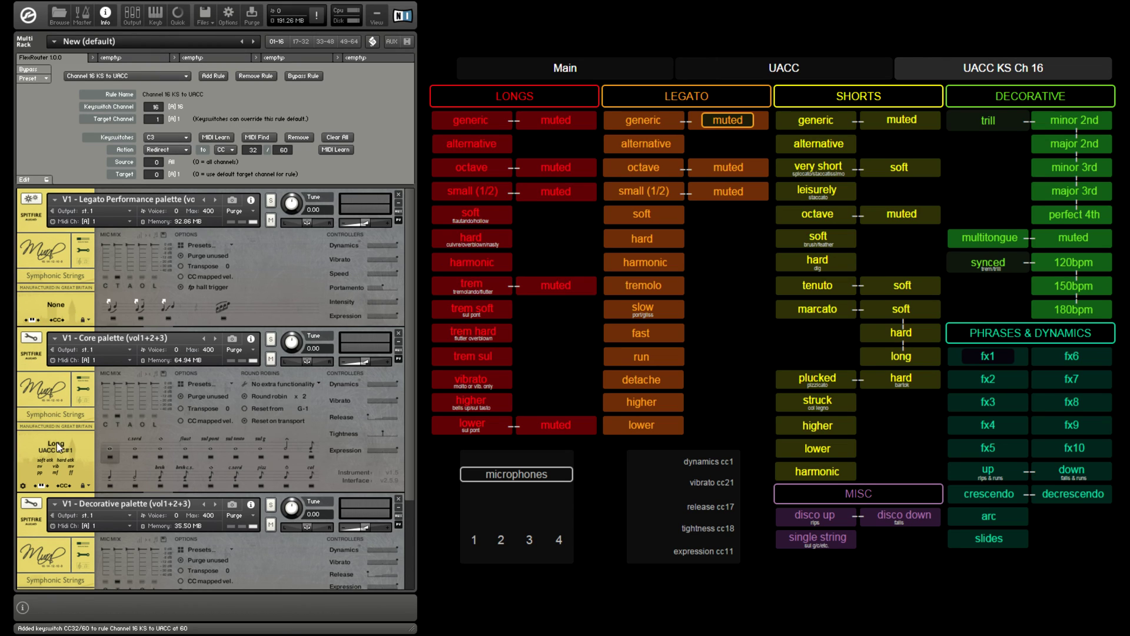
click(651, 123)
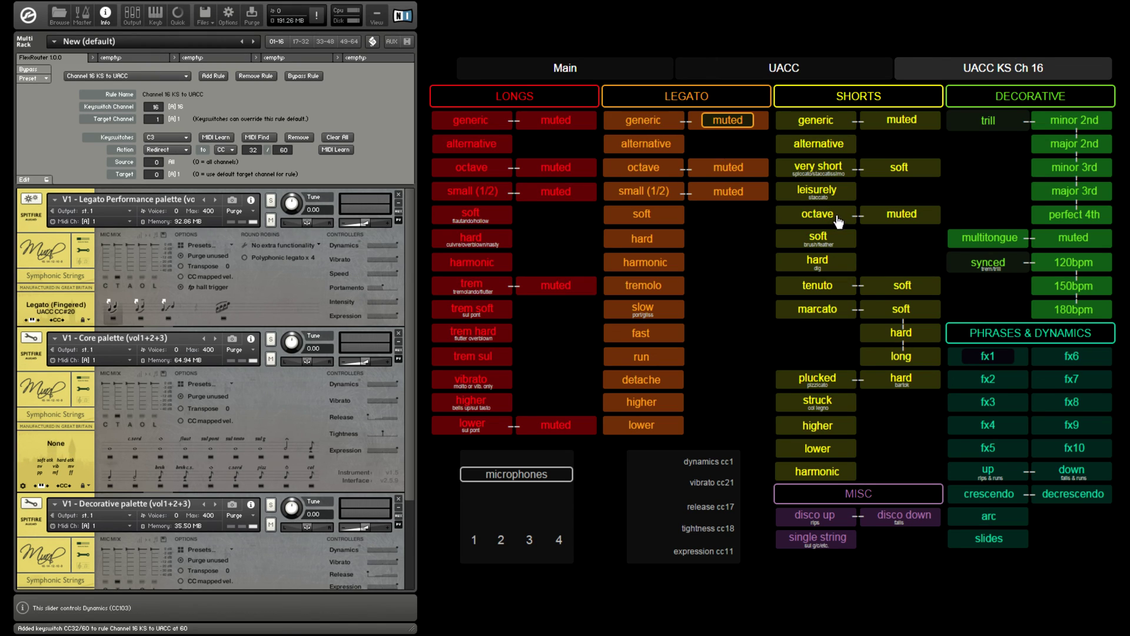
click(821, 171)
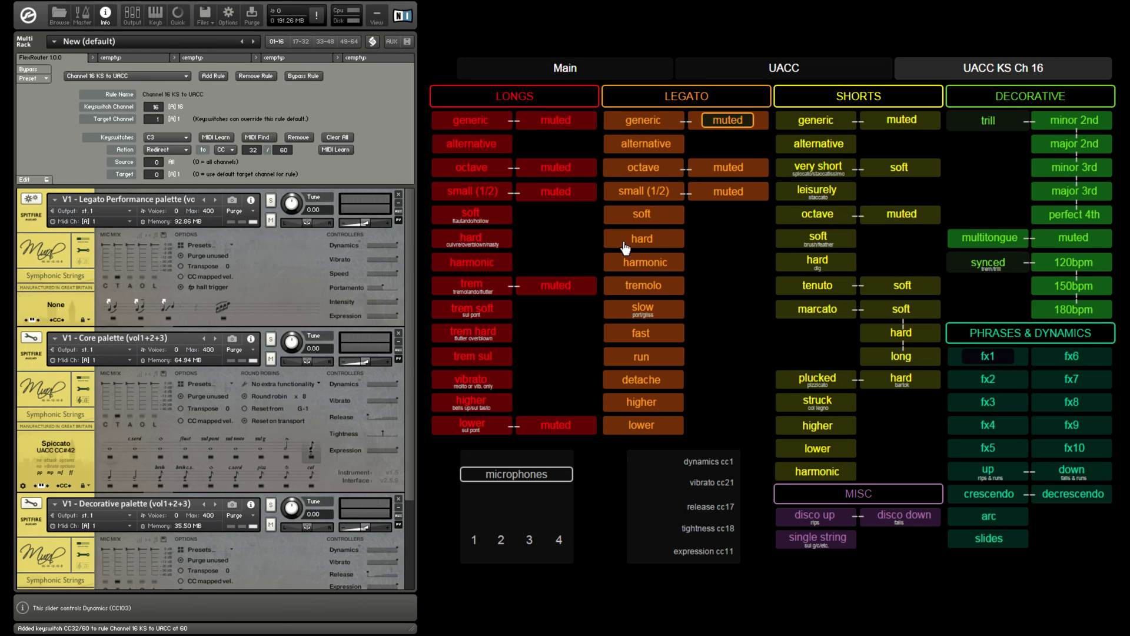
click(471, 287)
scroll(231, 345, down, 2)
scroll(225, 338, up, 2)
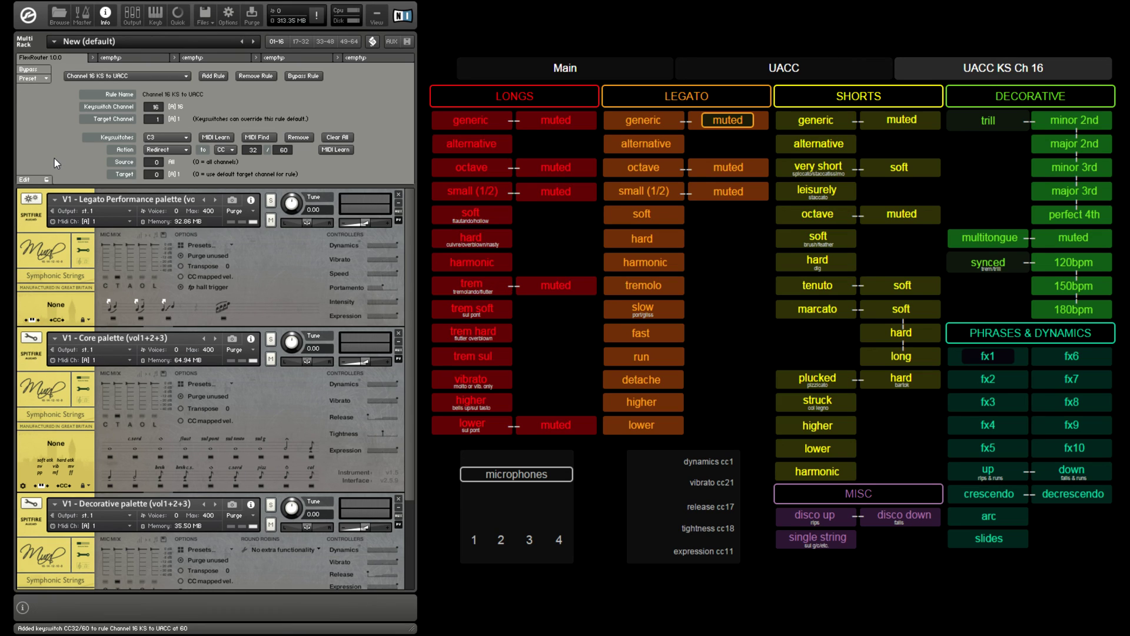
Collapse the Legato Performance, Core and Decorative palettes
click(29, 218)
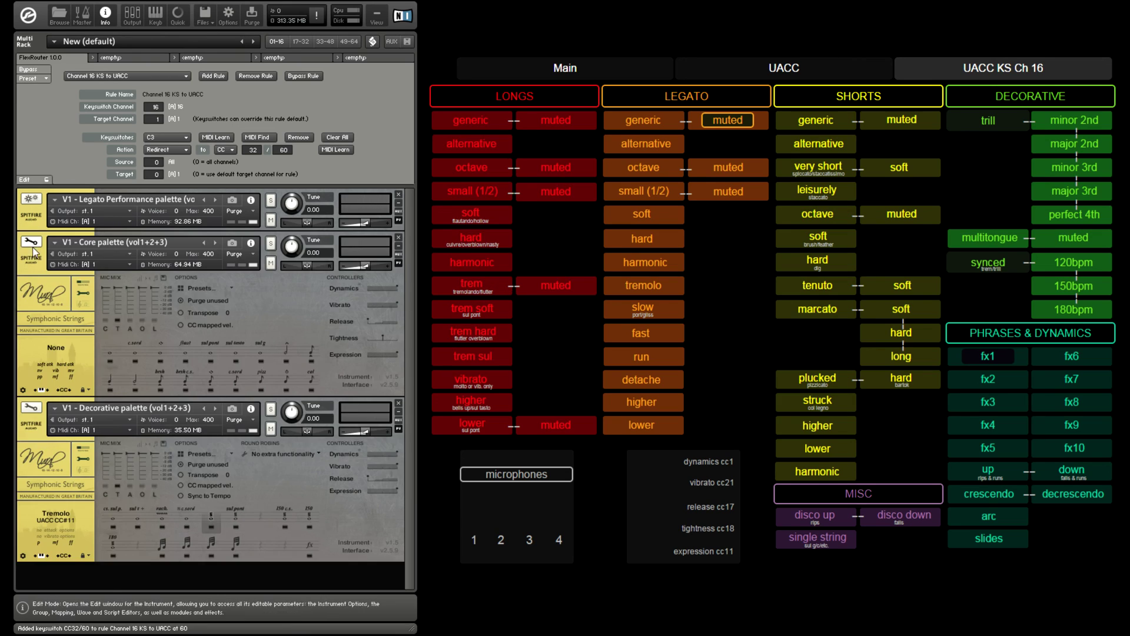
click(33, 255)
click(39, 306)
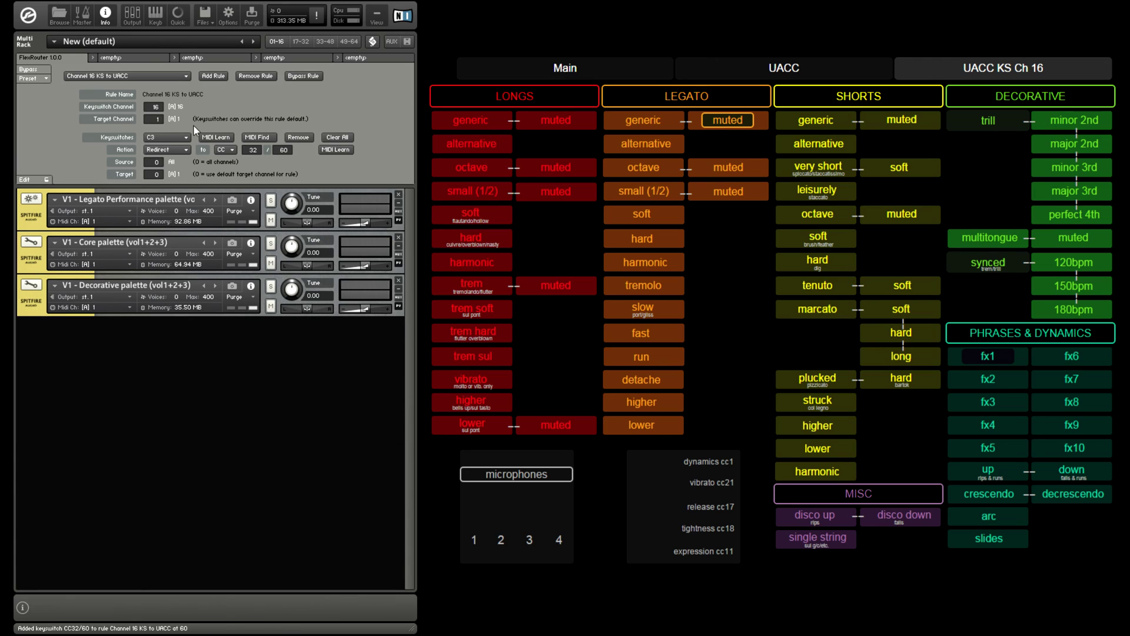
Load Cinematic Strings 1st Violins.nki from Quick-Load into the multi
right_click(196, 457)
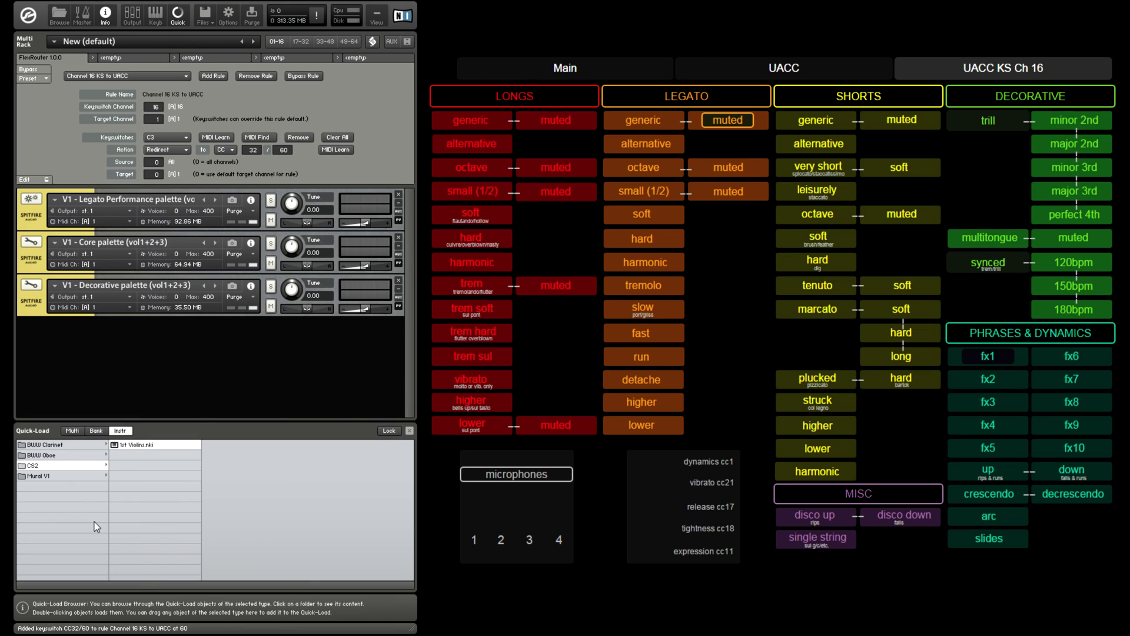
double_click(124, 444)
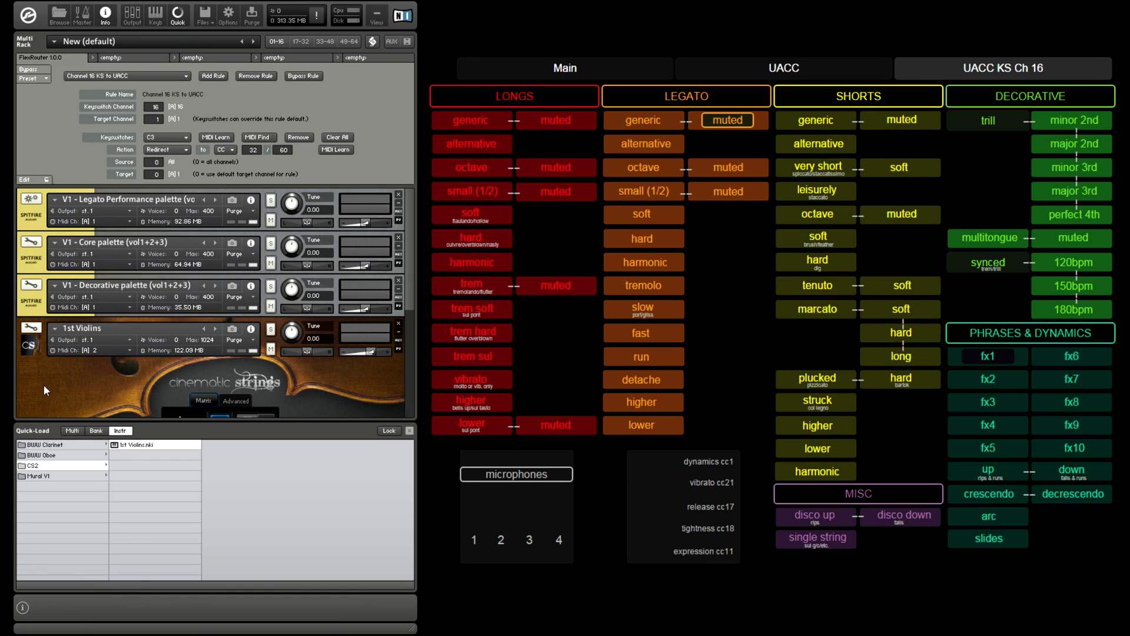
right_click(86, 396)
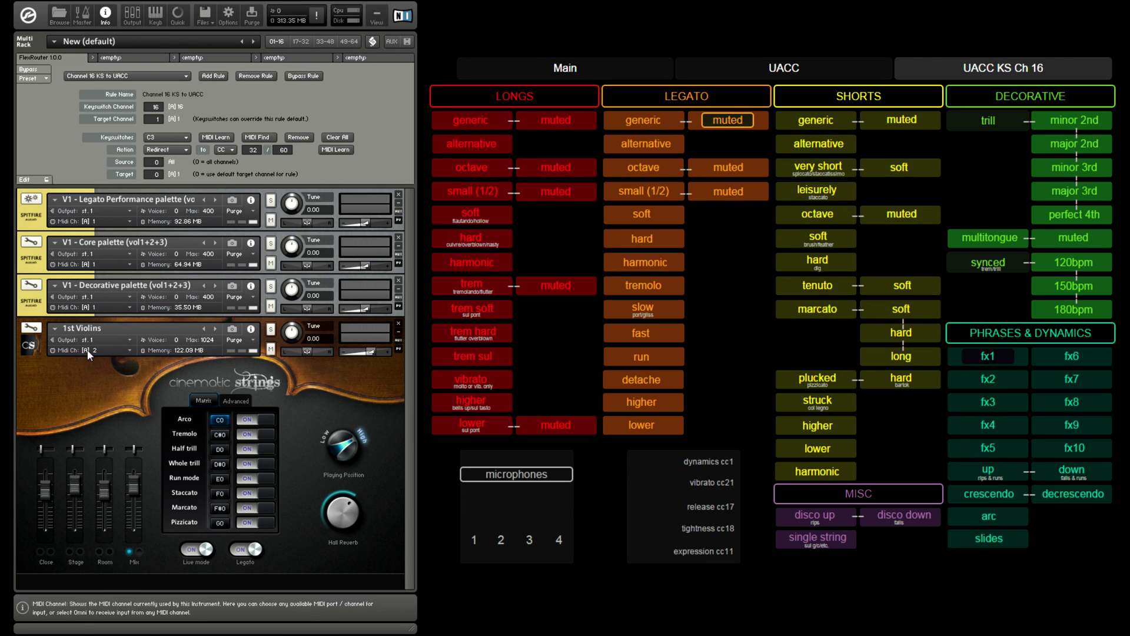
Learn the B-2 trem keyswitch and redirect it to key C#0, velocity 64, on channel 2
click(261, 139)
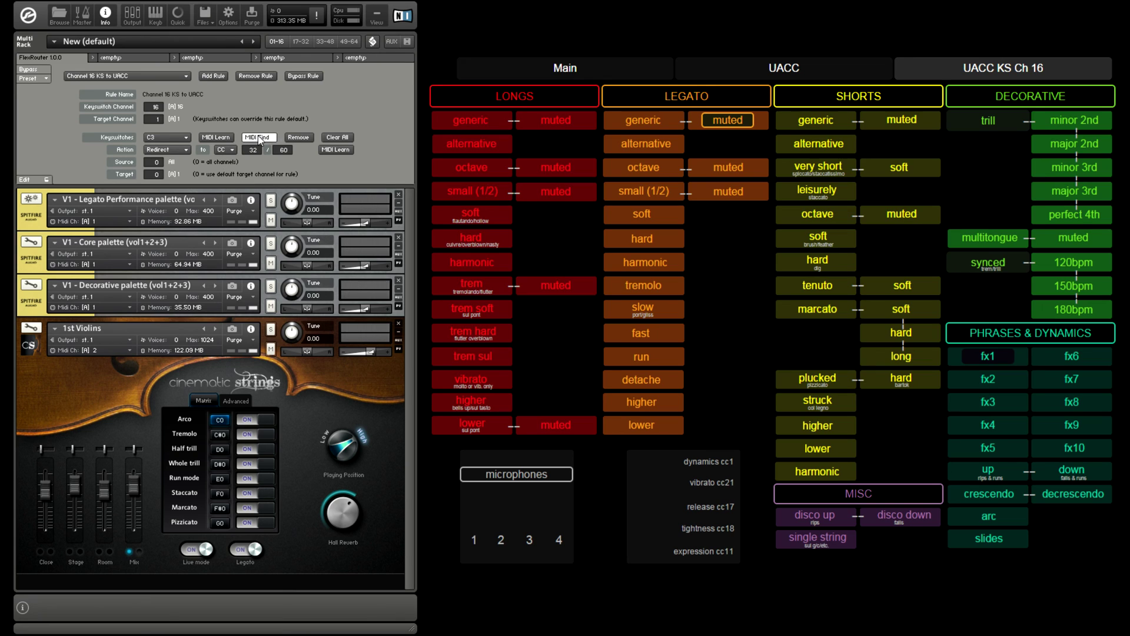
click(505, 285)
click(223, 163)
click(336, 150)
scroll(162, 175, up, 2)
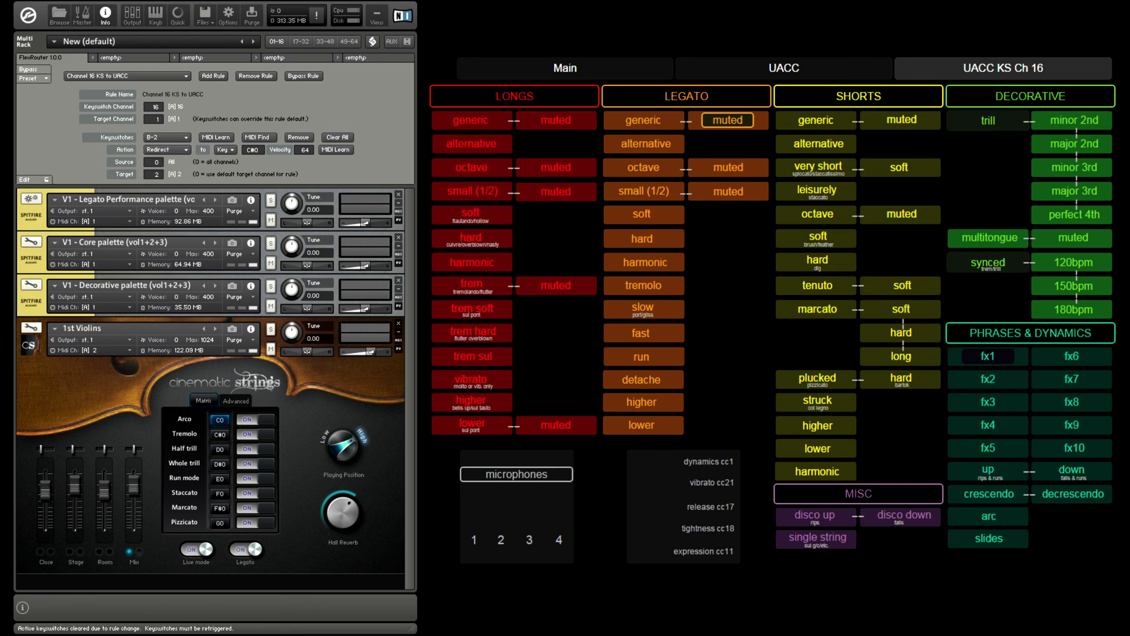
Expand the Legato Performance palette, then test a SHORTS pad and the LONGS trem pad on the violins
click(34, 218)
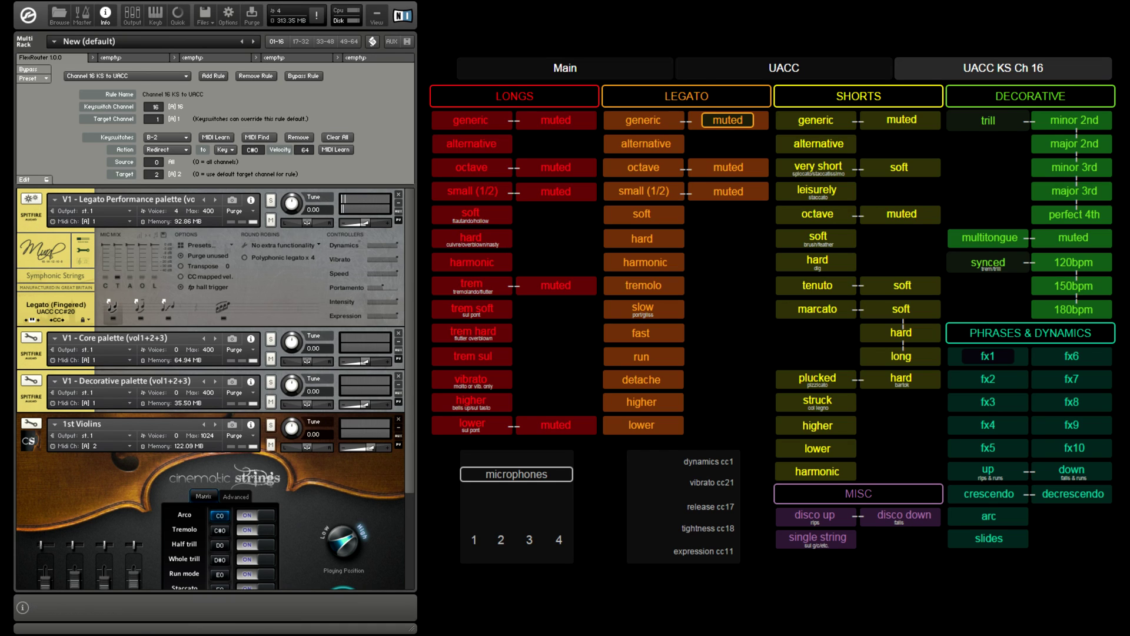
click(830, 184)
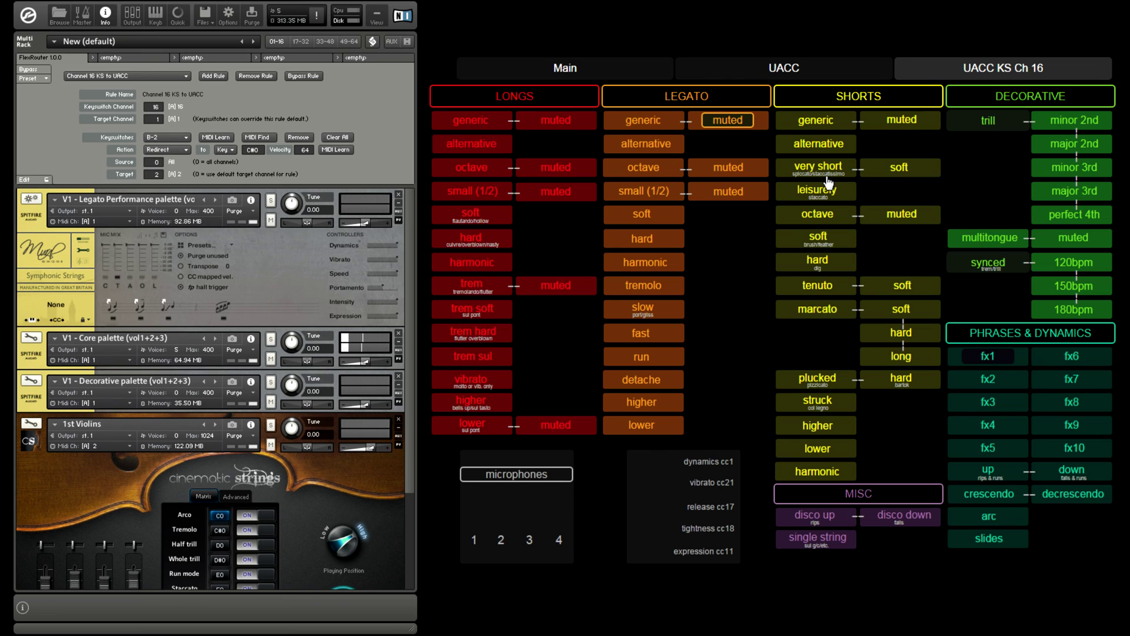
click(474, 287)
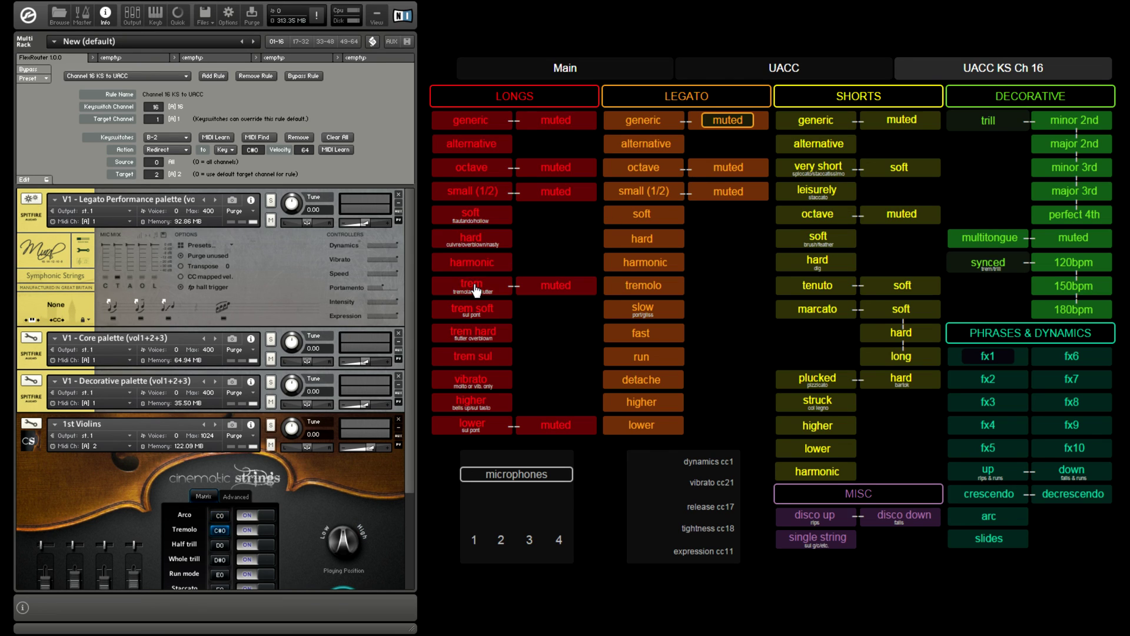